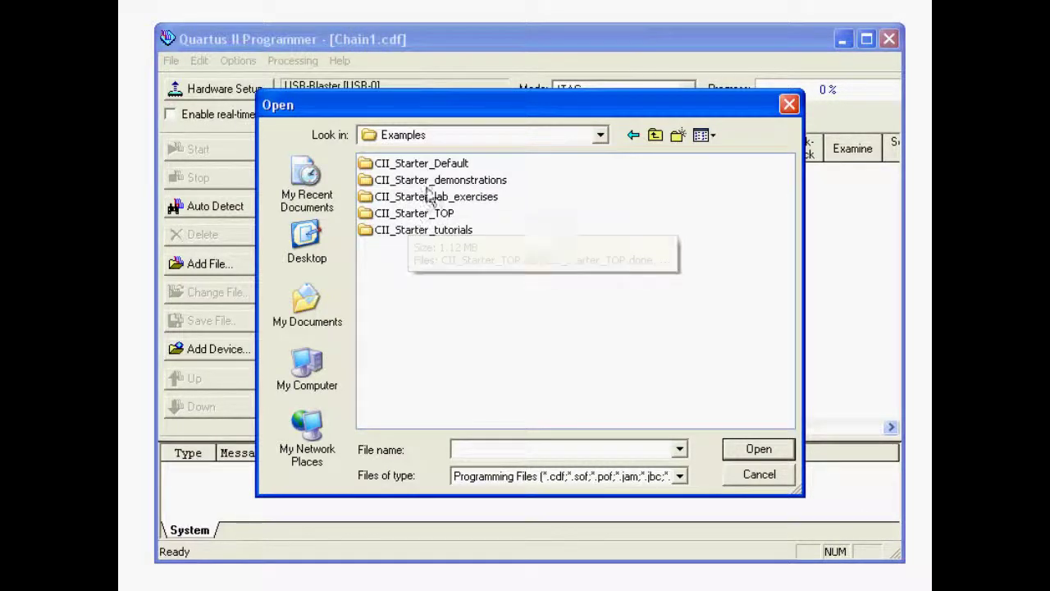
Add CII_Starter_USB_API.sof from the HW folder of CII_Starter_USB_API_v1 and program the board with it
{"action": "double_click", "coordinate": [434, 184]}
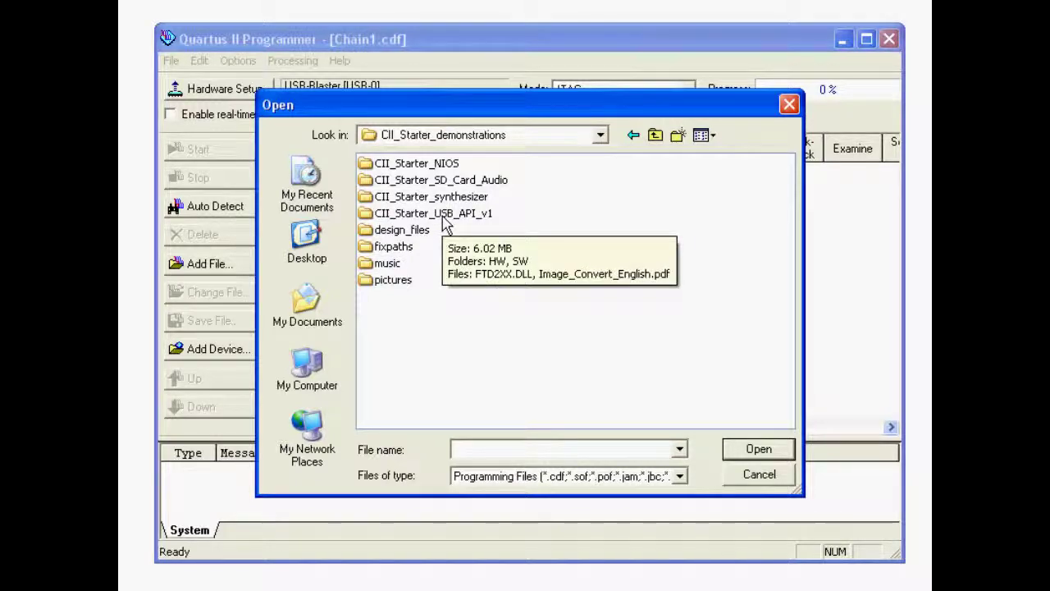
{"action": "double_click", "coordinate": [443, 215]}
{"action": "double_click", "coordinate": [391, 164]}
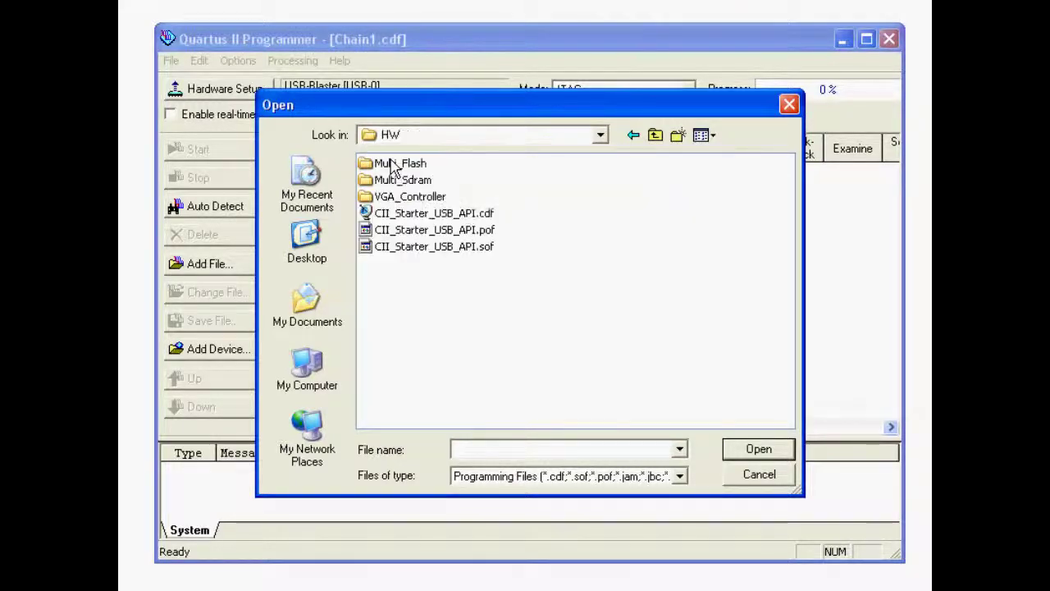
{"action": "left_click", "coordinate": [452, 248]}
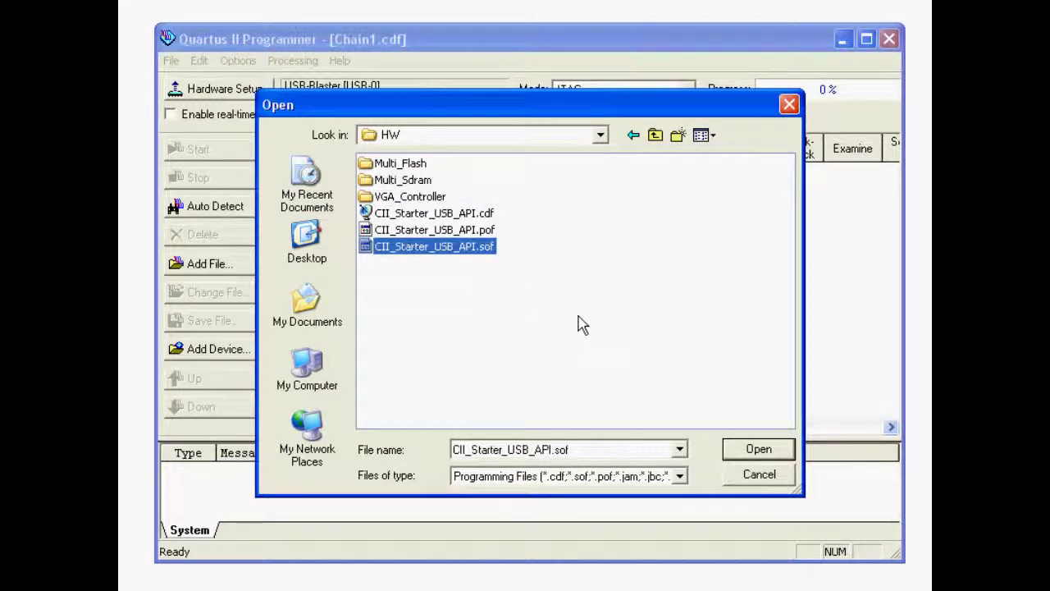
{"action": "left_click", "coordinate": [759, 450]}
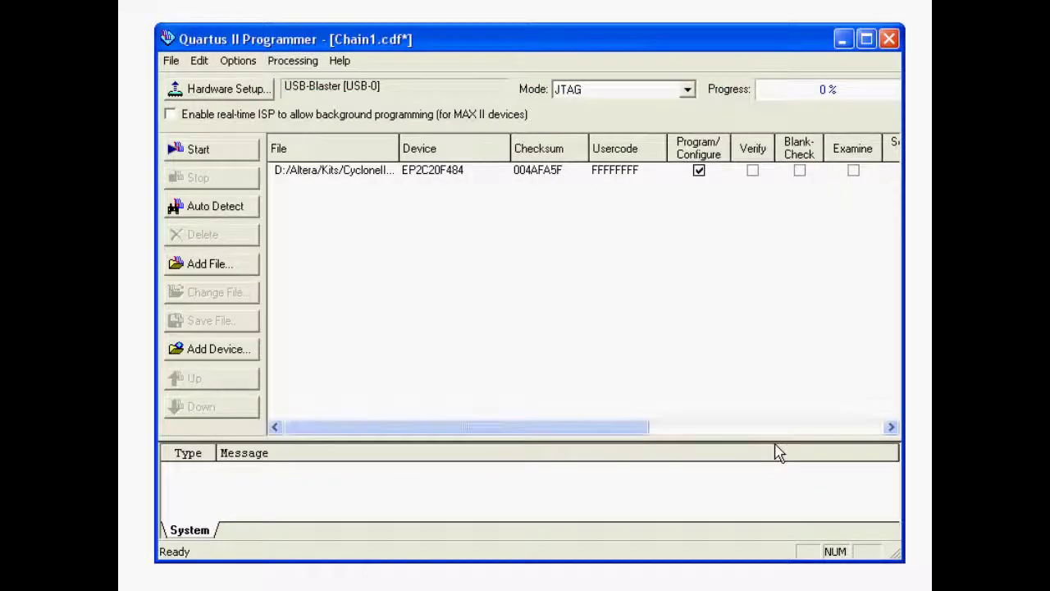
{"action": "left_click", "coordinate": [198, 151]}
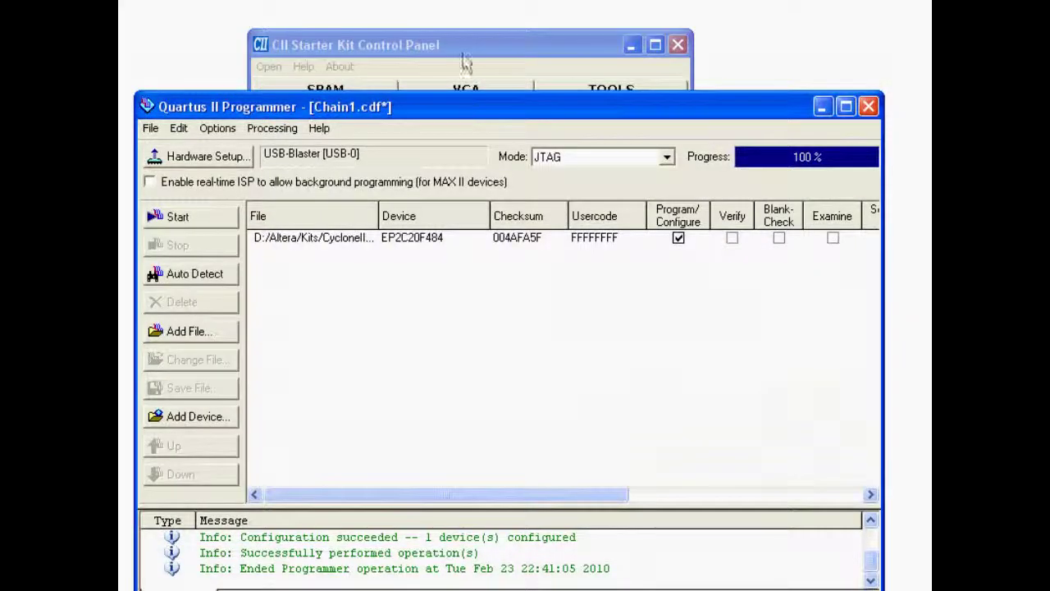
Switch to the CII Starter Kit Control Panel and open USB Port 0
{"action": "left_click", "coordinate": [459, 53]}
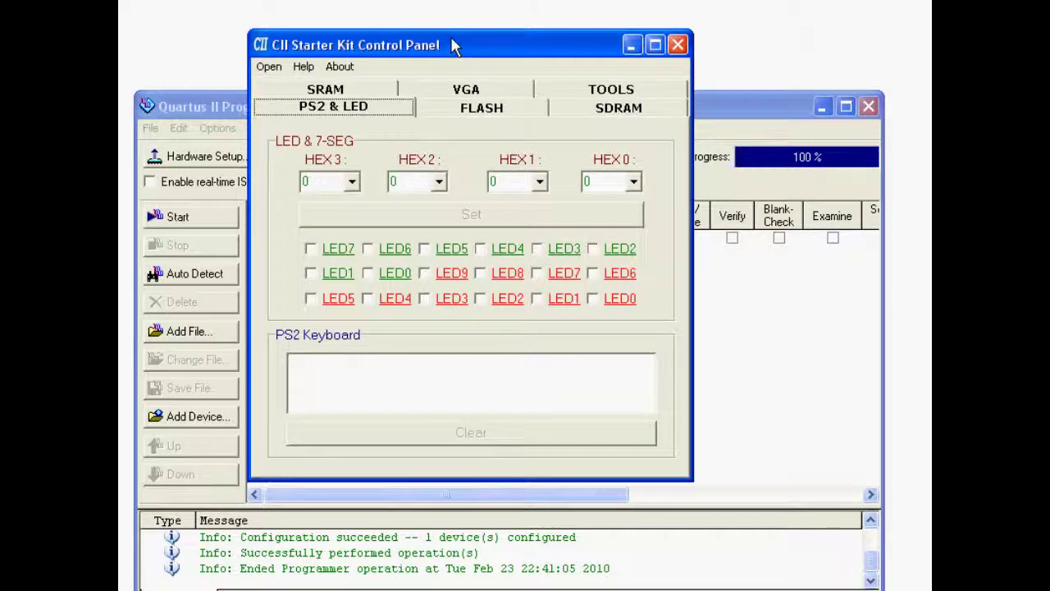
{"action": "left_click_drag", "start_coordinate": [453, 45], "coordinate": [490, 55]}
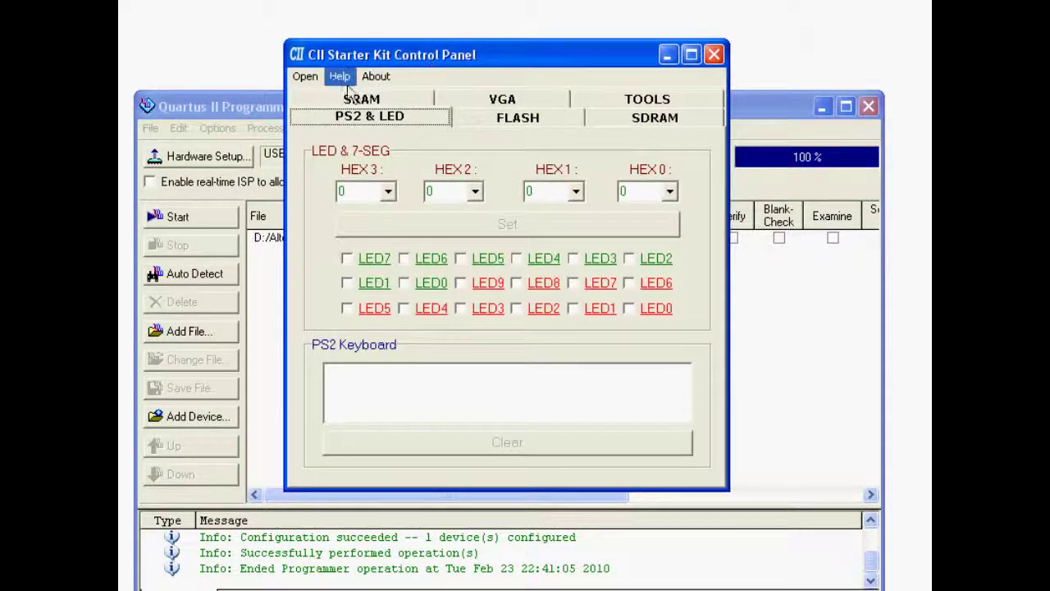
{"action": "left_click", "coordinate": [306, 78]}
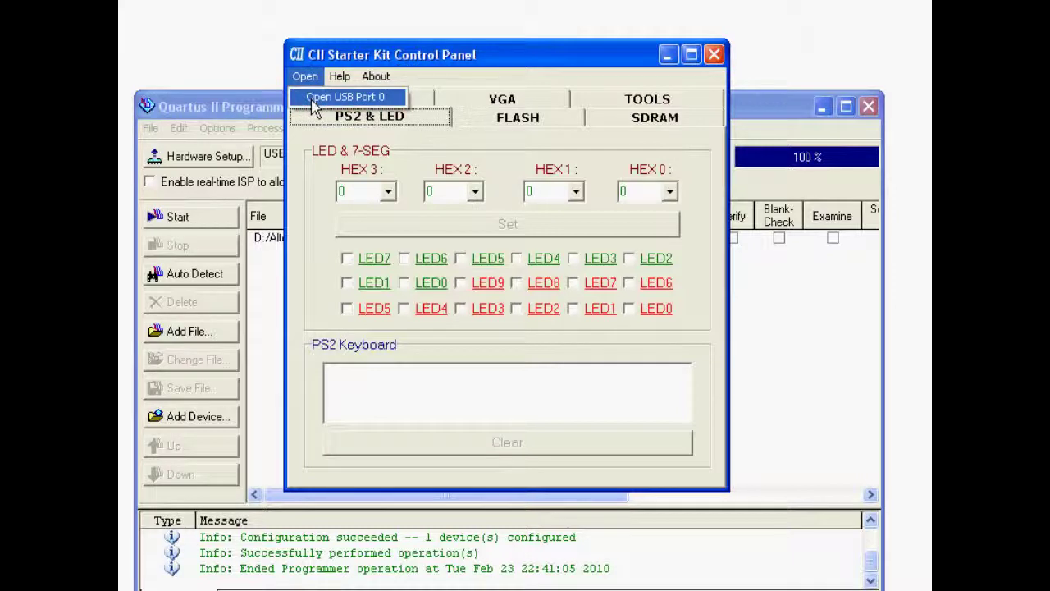
{"action": "left_click", "coordinate": [345, 98]}
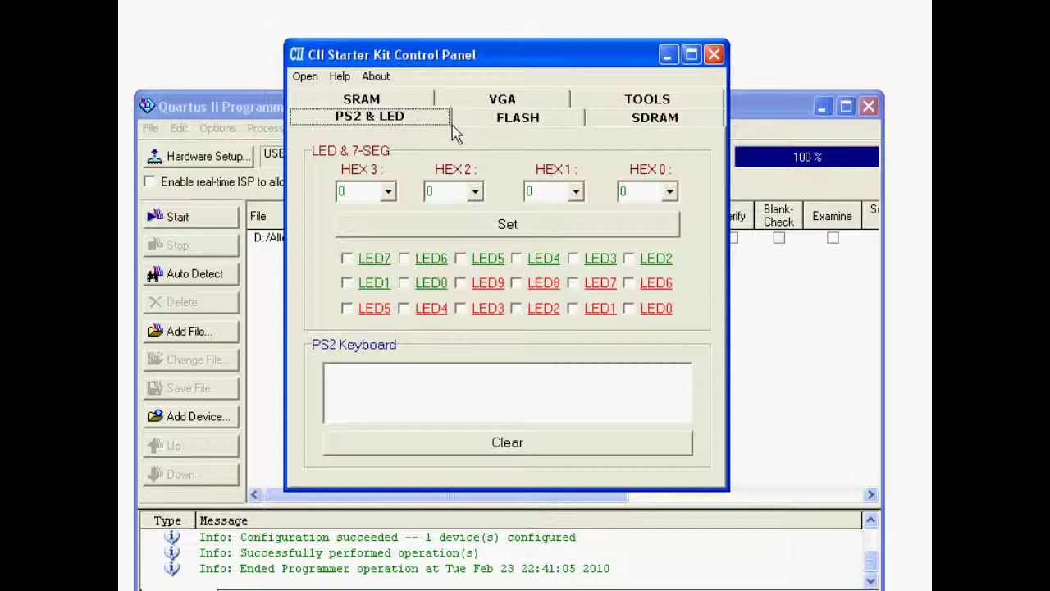
Choose the 7-segment values 1 for HEX 3, 2 for HEX 2, 3 for HEX 1 and 4 for HEX 0
{"action": "left_click", "coordinate": [389, 191]}
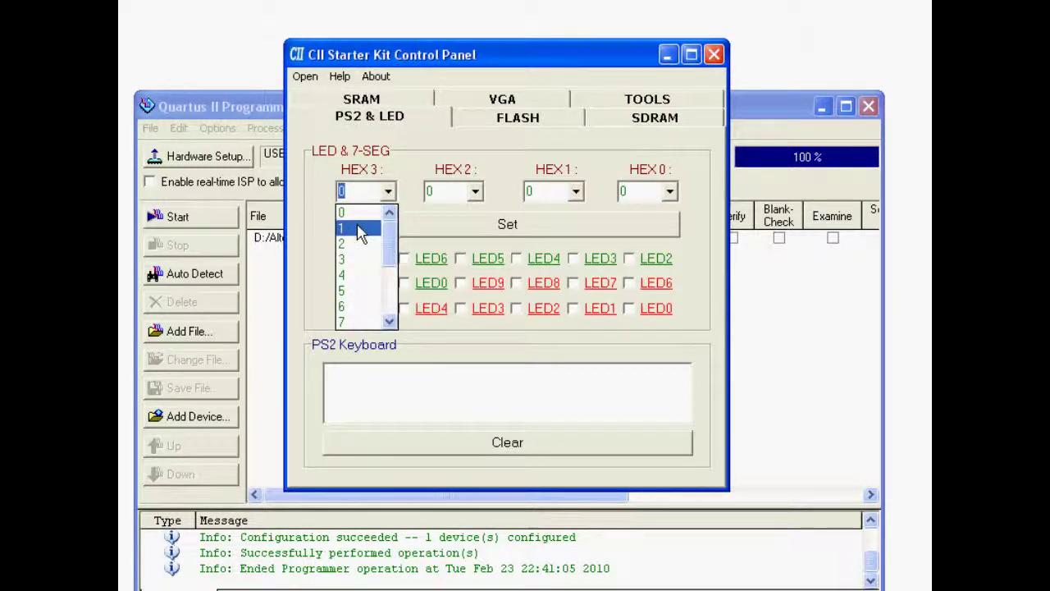
{"action": "left_click", "coordinate": [361, 222]}
{"action": "left_click", "coordinate": [475, 191]}
{"action": "left_click", "coordinate": [450, 243]}
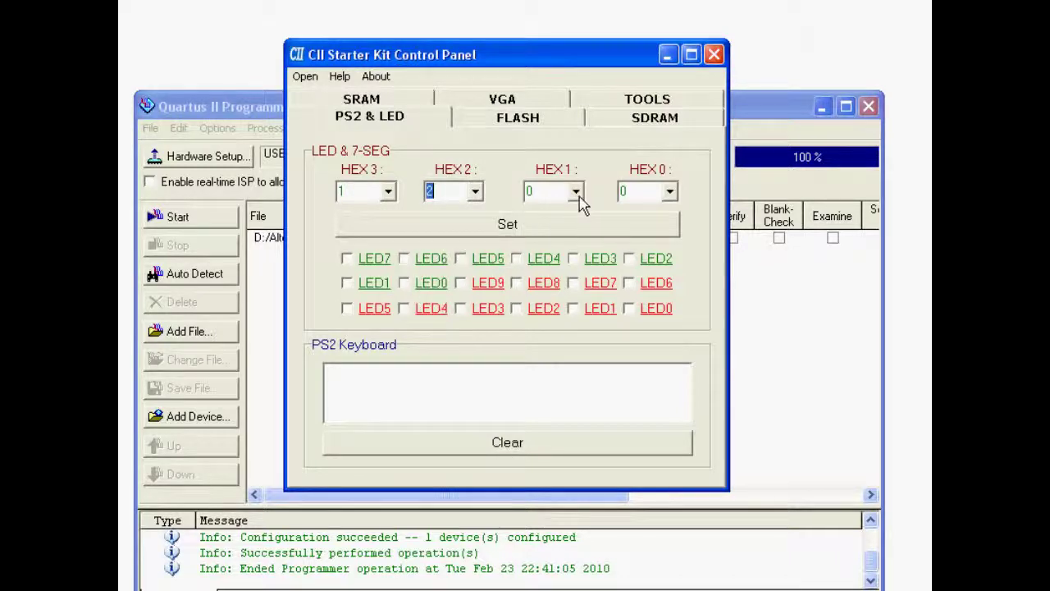
{"action": "left_click", "coordinate": [576, 192]}
{"action": "left_click", "coordinate": [553, 259]}
{"action": "left_click", "coordinate": [669, 191]}
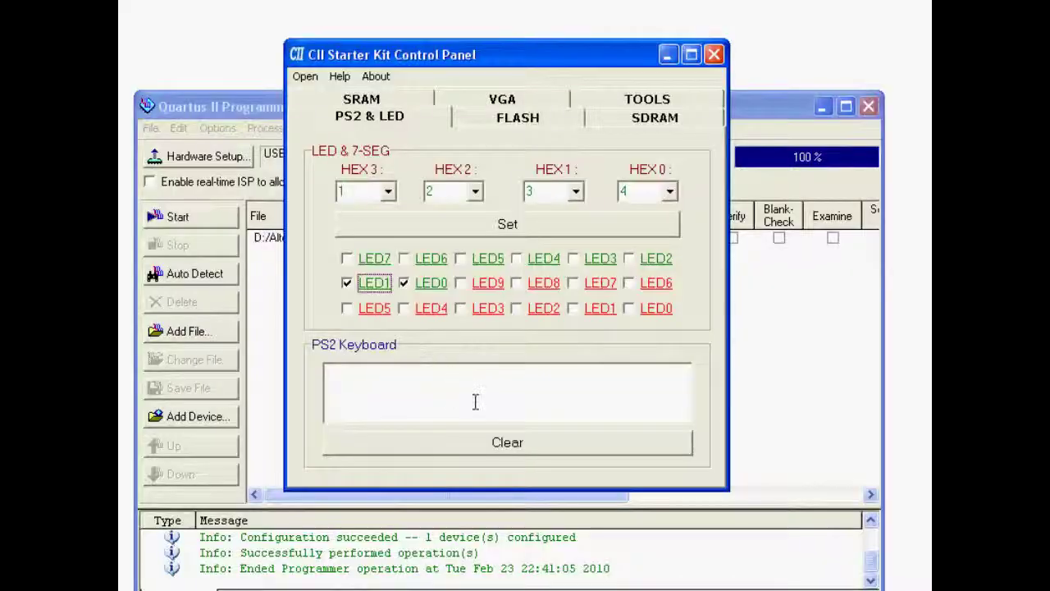
Send the digits with green LED1 and LED0 on, and apply red LED7 and LED8 to the board
{"action": "left_click", "coordinate": [526, 224]}
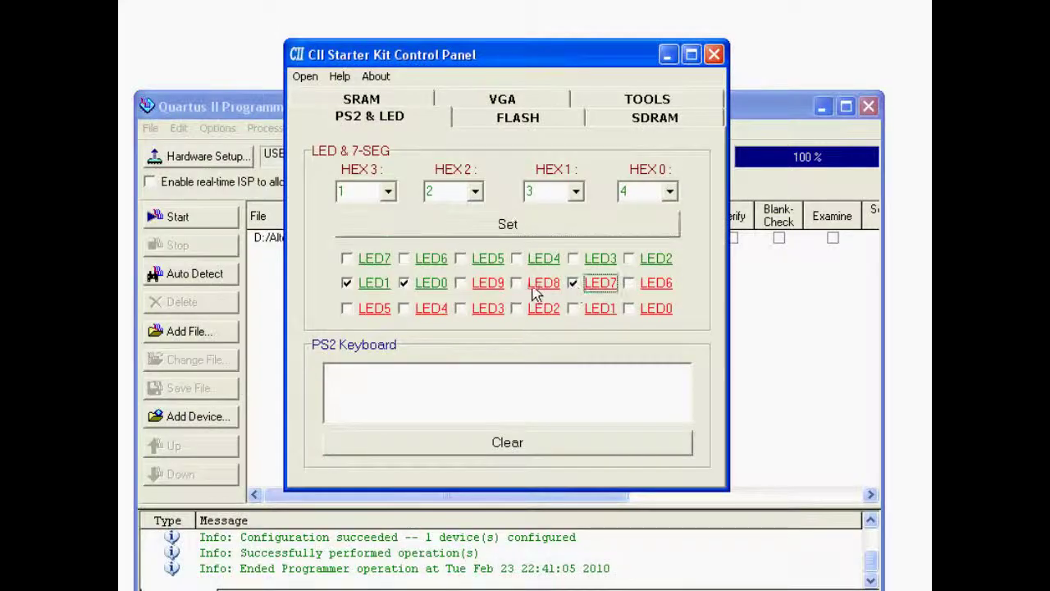
{"action": "left_click", "coordinate": [516, 283]}
{"action": "left_click", "coordinate": [547, 230]}
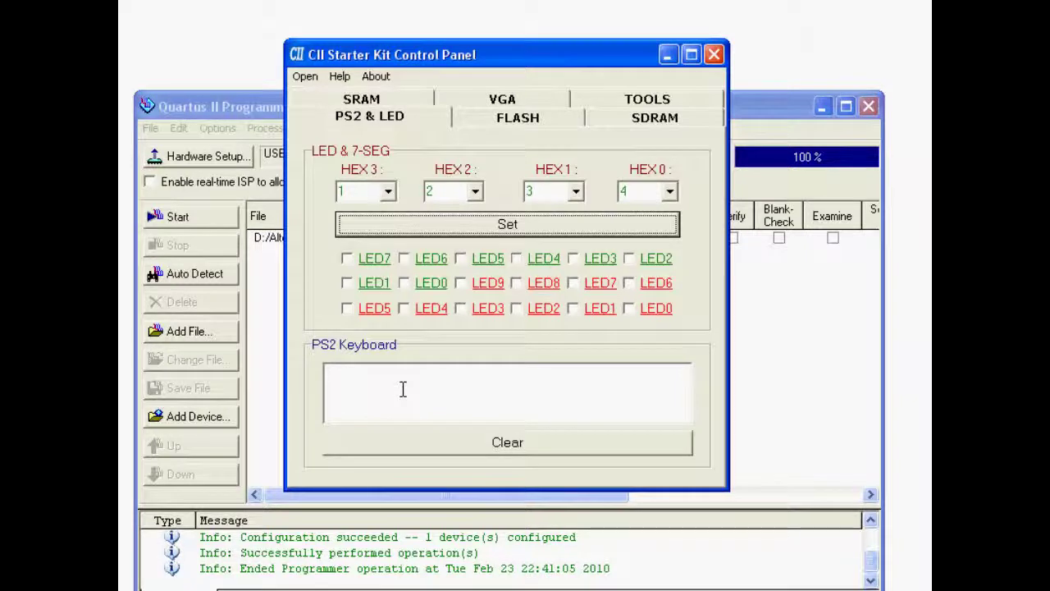
Test the PS2 keyboard by entering "the quic k brown fox jumped ovee te lazy dog" and clear the received text
{"action": "left_click", "coordinate": [399, 383]}
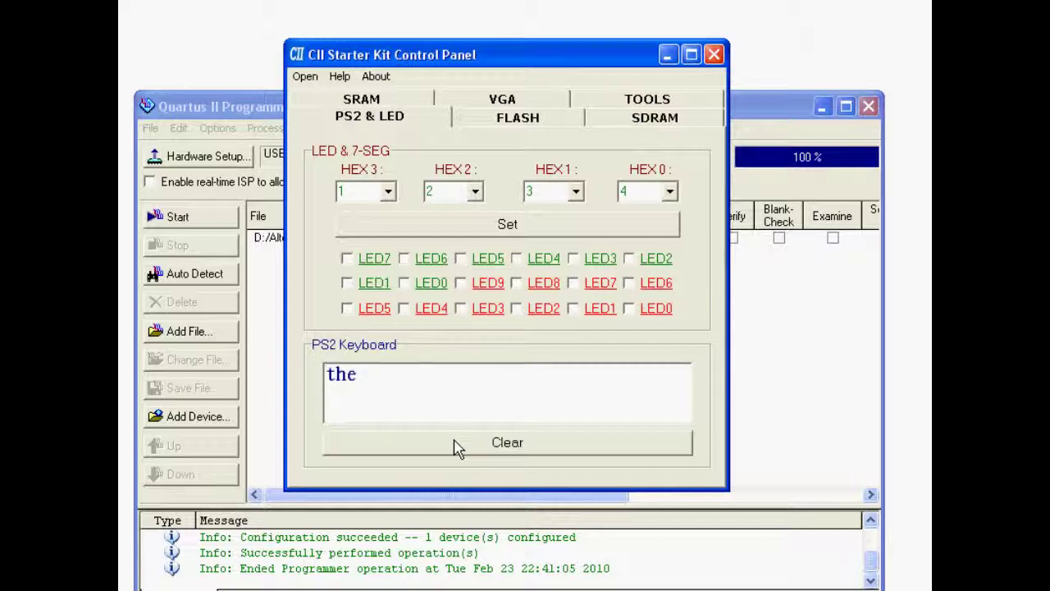
{"action": "type", "text": "k brown fox jumped ovee"}
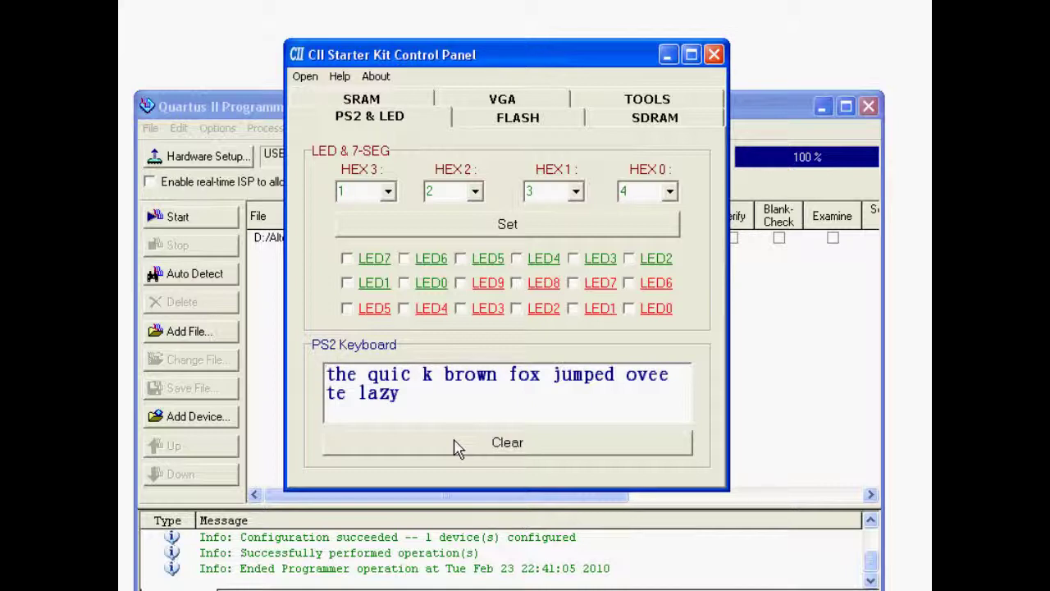
{"action": "type", "text": "og"}
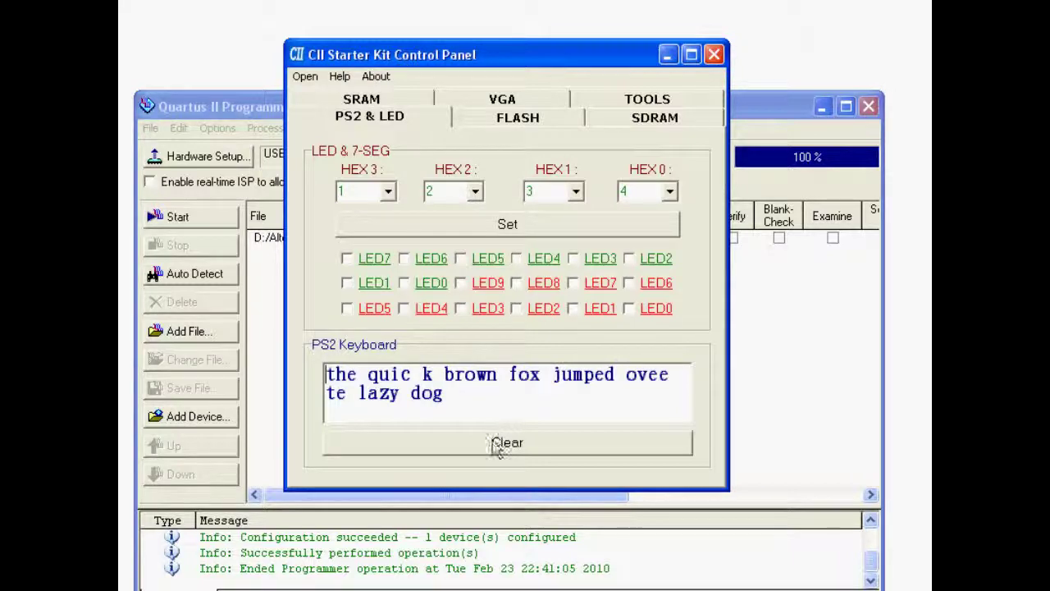
{"action": "left_click", "coordinate": [468, 452]}
Check that the SDRAM, FLASH and SRAM multiplexers are all set to Host USB Port
{"action": "left_click", "coordinate": [619, 106]}
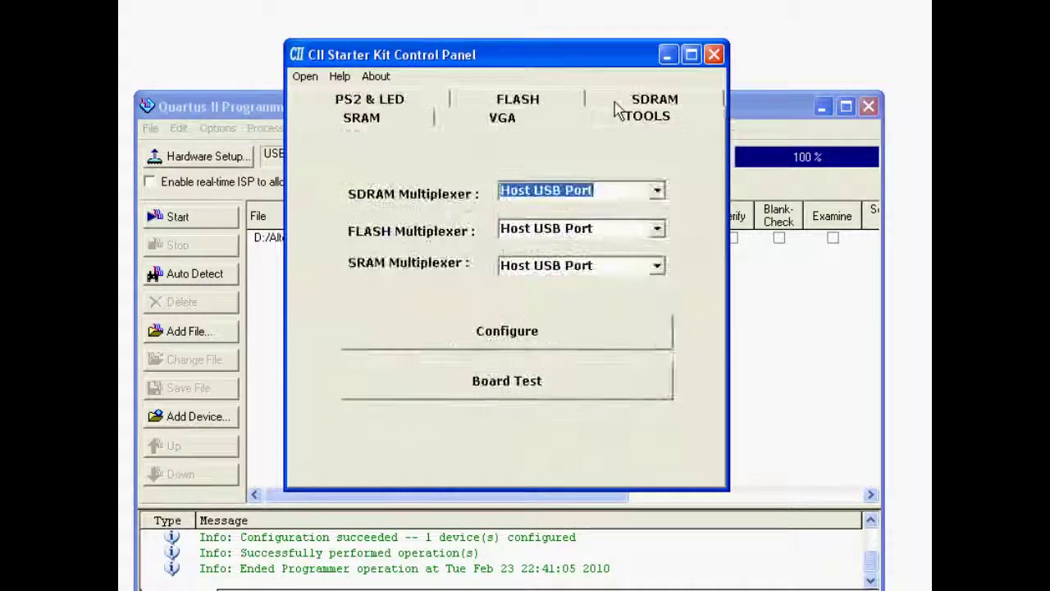
{"action": "left_click", "coordinate": [608, 188]}
{"action": "left_click", "coordinate": [610, 231]}
{"action": "left_click", "coordinate": [621, 266]}
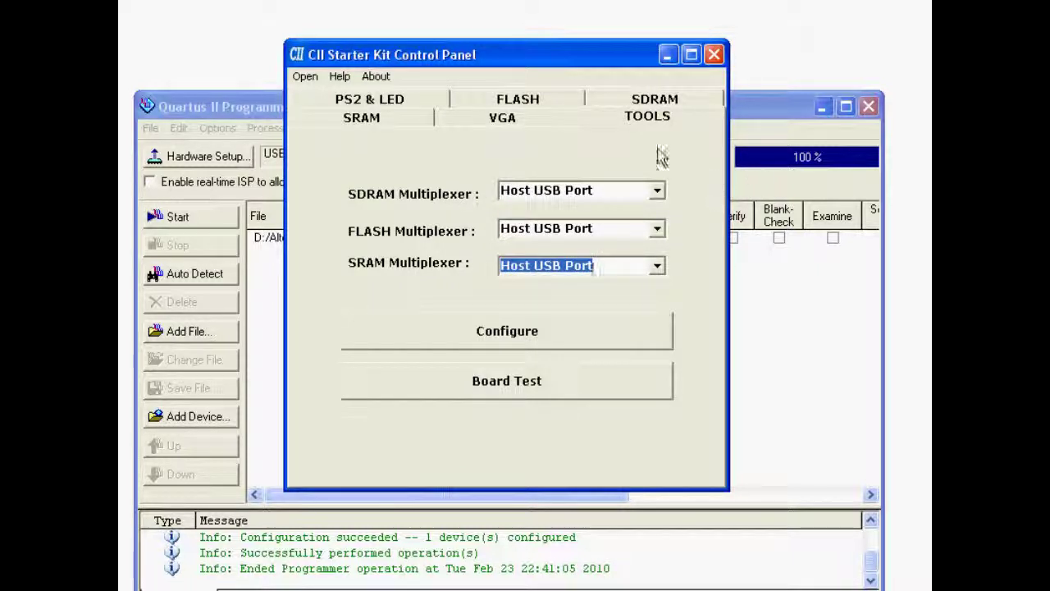
Erase the FLASH chip and write music.wav from the music folder to it at address 0, using the File Length option
{"action": "left_click", "coordinate": [512, 105]}
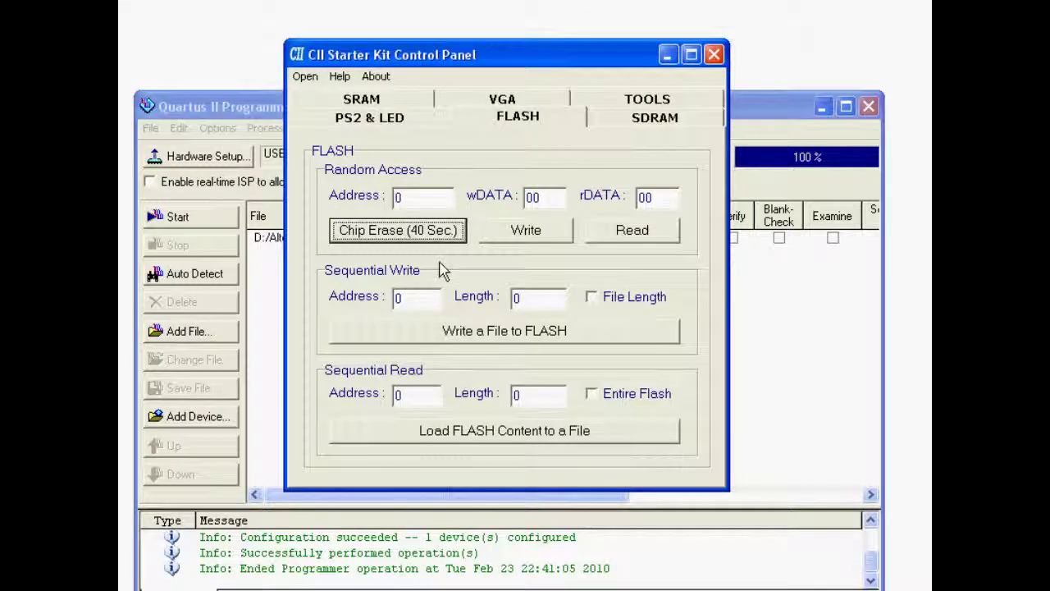
{"action": "left_click", "coordinate": [402, 233]}
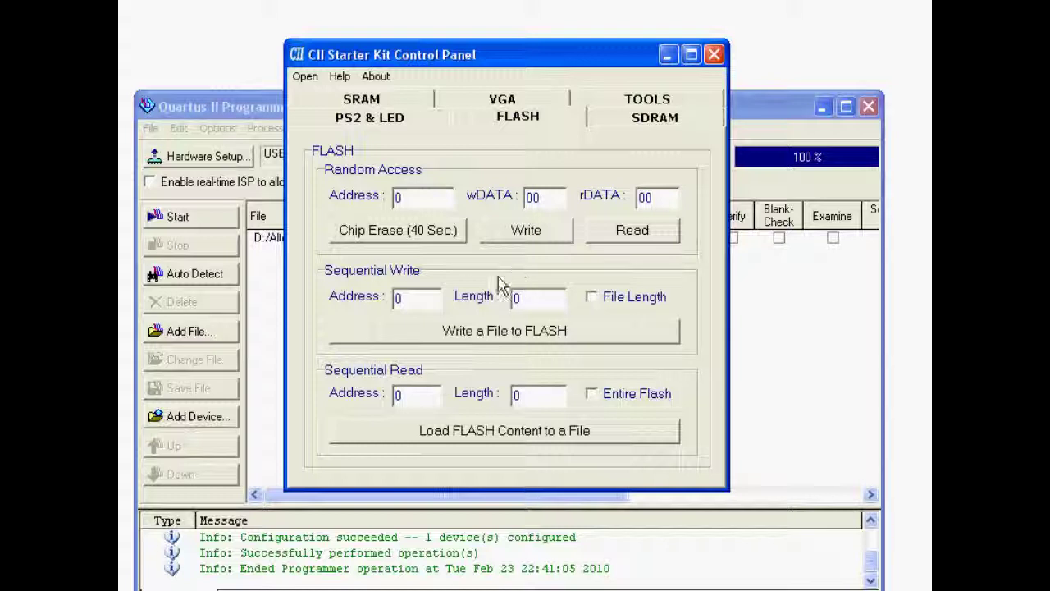
{"action": "left_click", "coordinate": [592, 301]}
{"action": "left_click", "coordinate": [565, 333]}
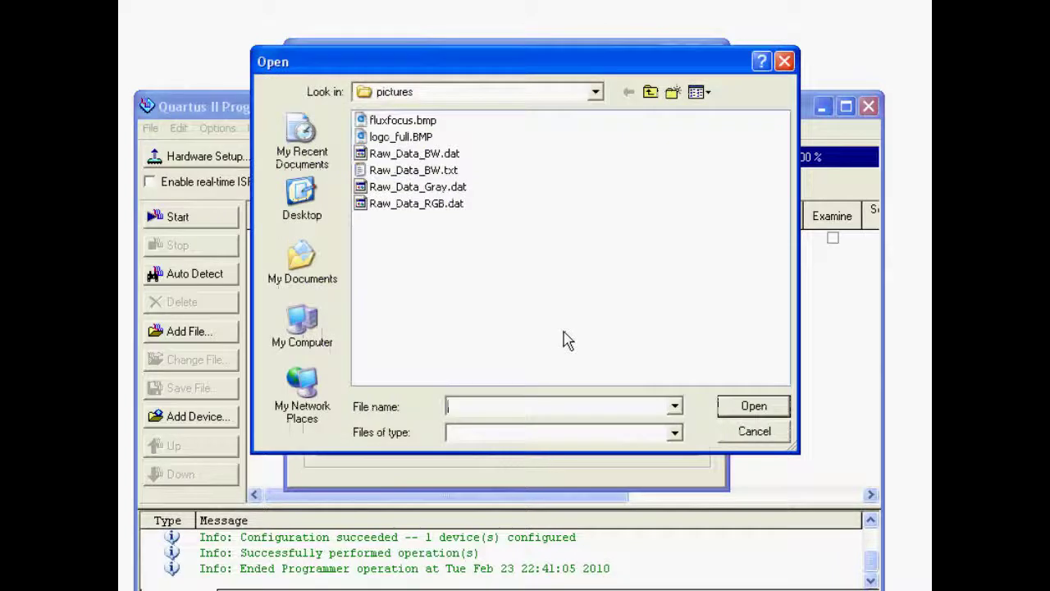
{"action": "left_click", "coordinate": [649, 92]}
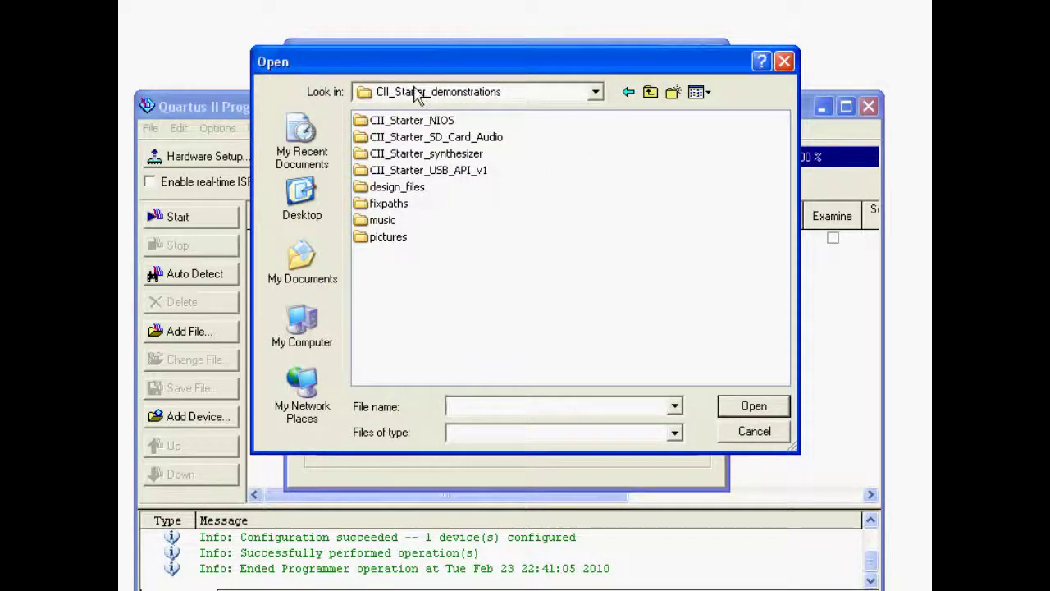
{"action": "double_click", "coordinate": [379, 223]}
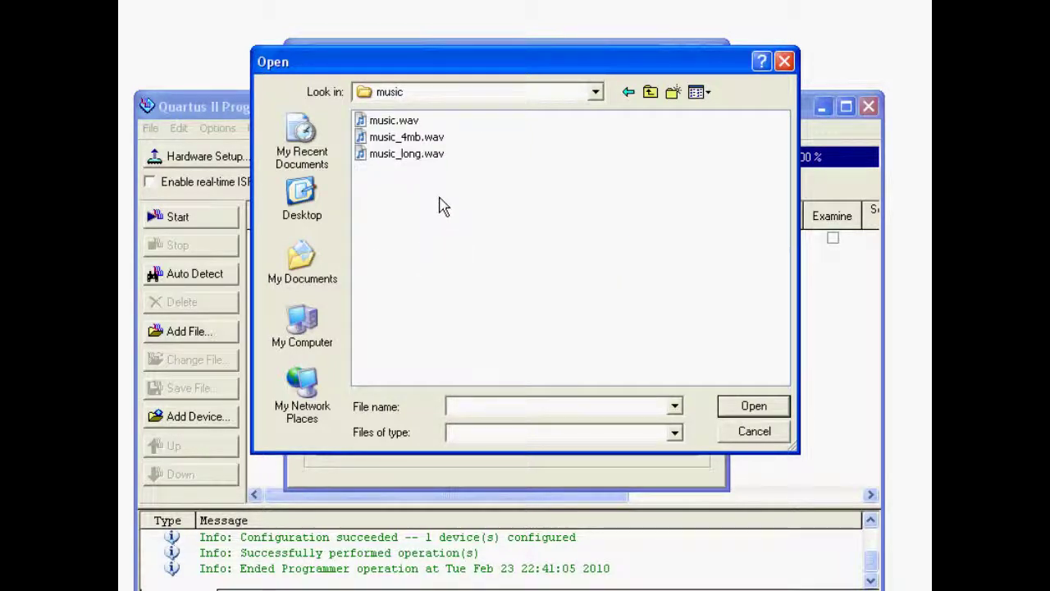
{"action": "left_click", "coordinate": [391, 123]}
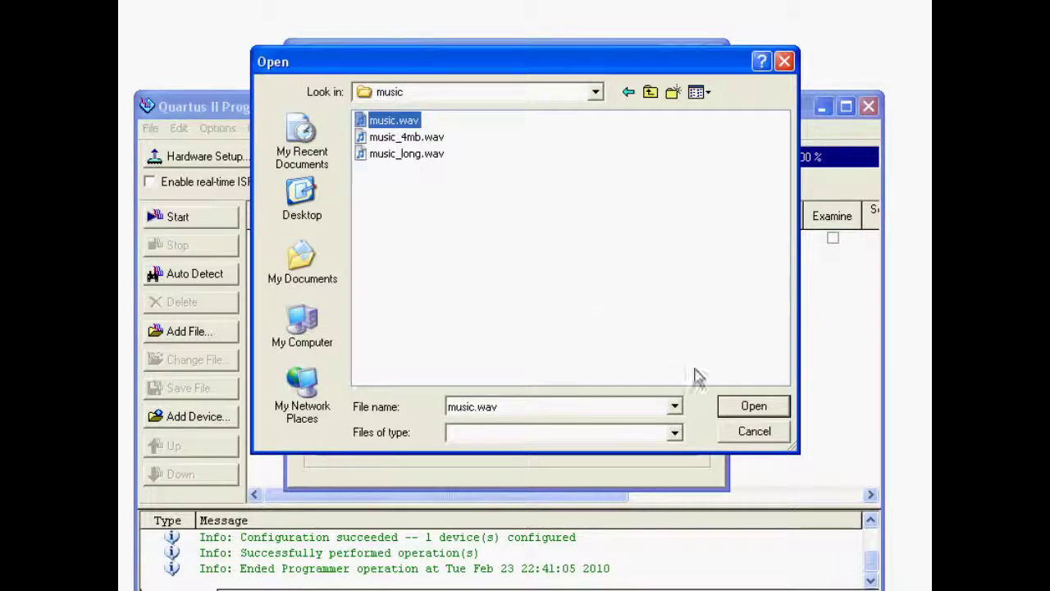
{"action": "left_click", "coordinate": [738, 409]}
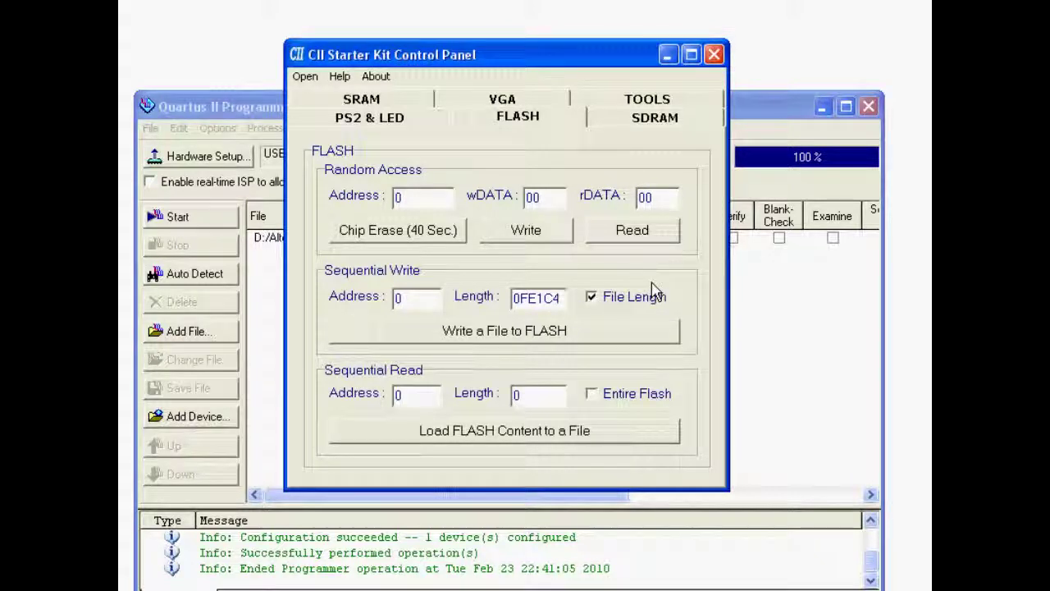
Set the FLASH multiplexer to Asynchronous 1
{"action": "left_click", "coordinate": [646, 100]}
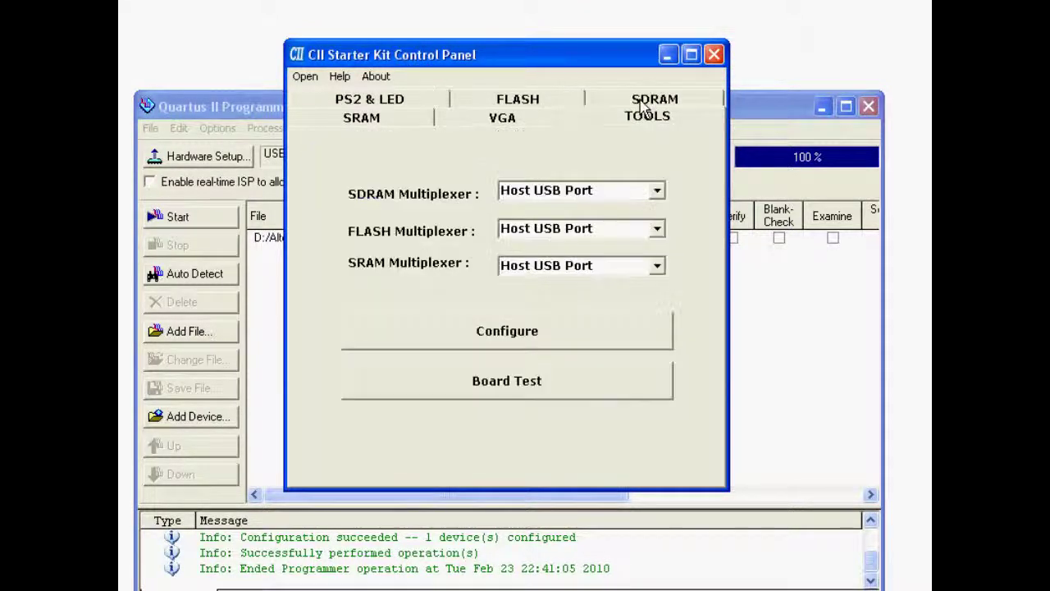
{"action": "left_click", "coordinate": [657, 230]}
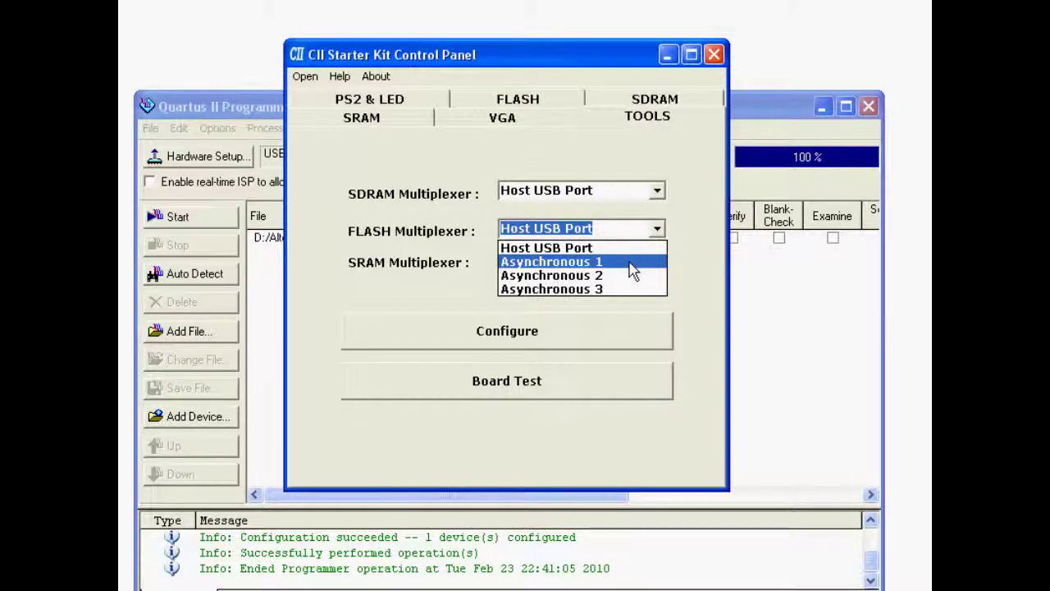
{"action": "left_click", "coordinate": [630, 263]}
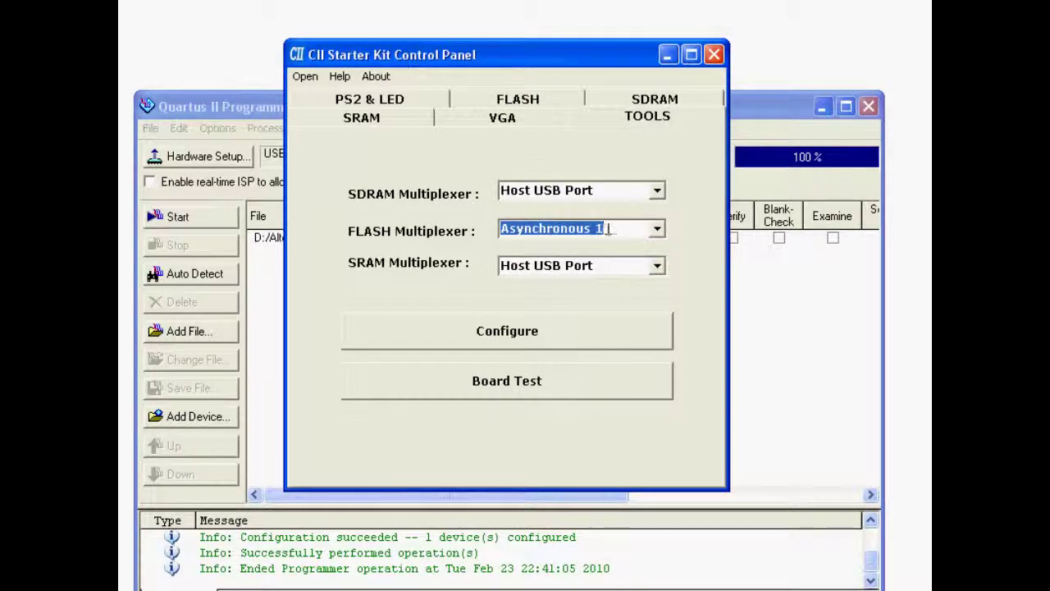
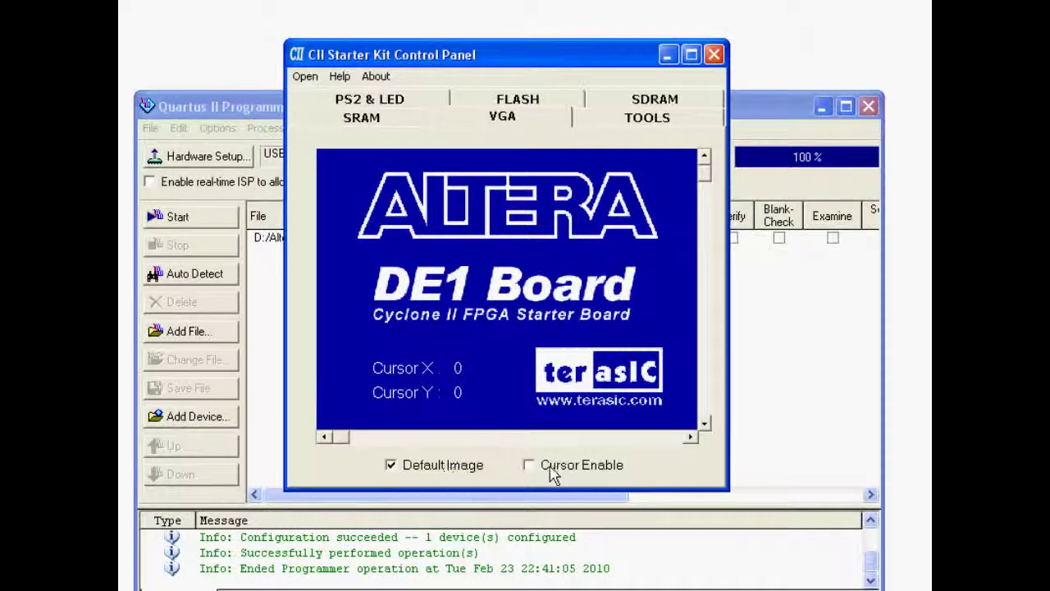
Move the VGA cursor along both the X and Y axes on the default image
{"action": "left_click_drag", "start_coordinate": [348, 441], "coordinate": [455, 438]}
{"action": "left_click_drag", "start_coordinate": [710, 186], "coordinate": [706, 272]}
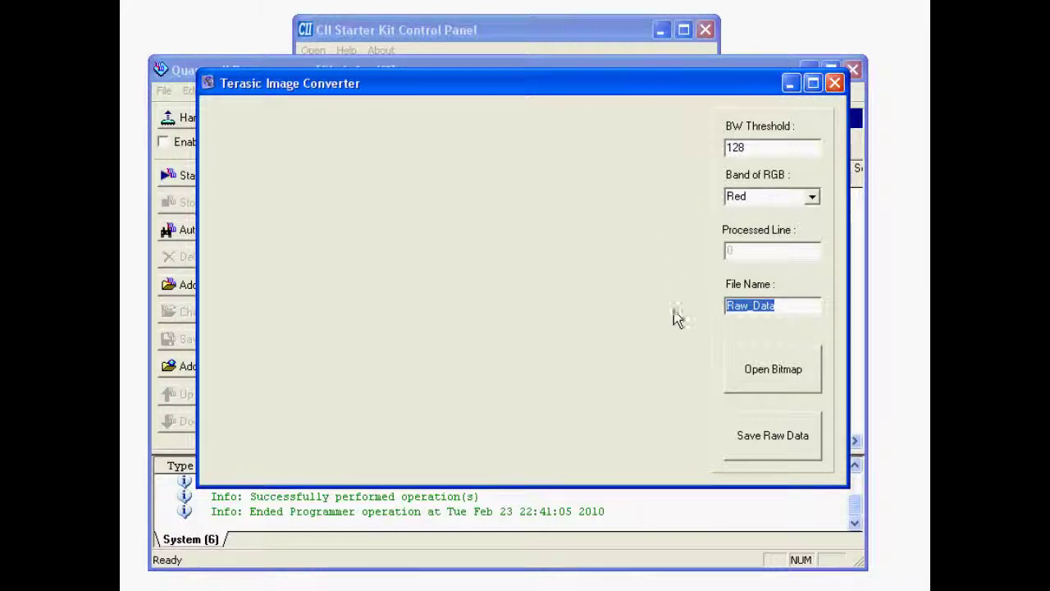
In the Terasic Image Converter, open fluxfocus.bmp from the pictures folder and save its raw data under the name Raw_Data
{"action": "left_click", "coordinate": [754, 379]}
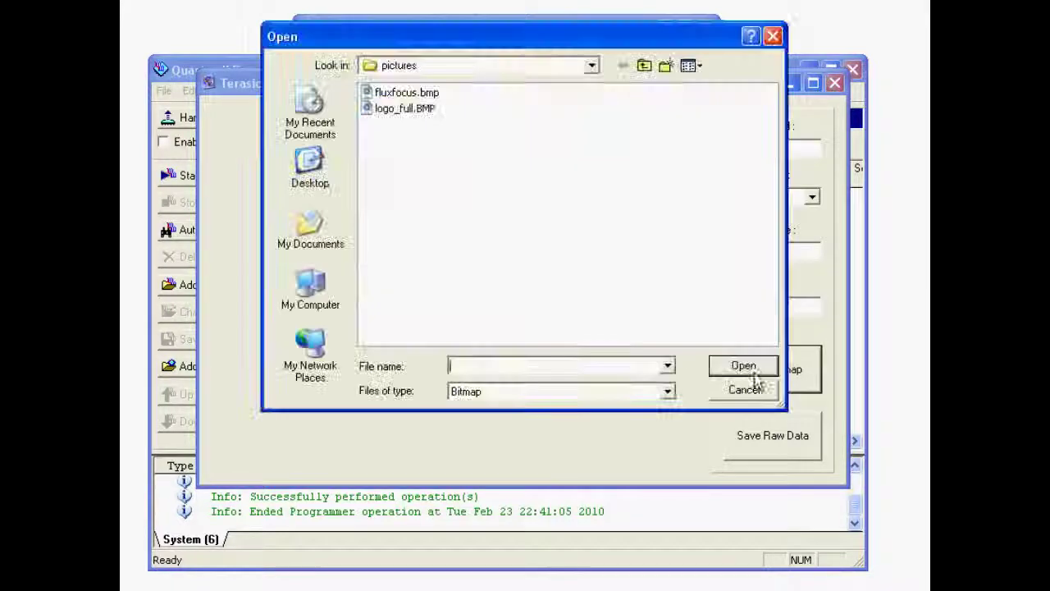
{"action": "left_click", "coordinate": [429, 95]}
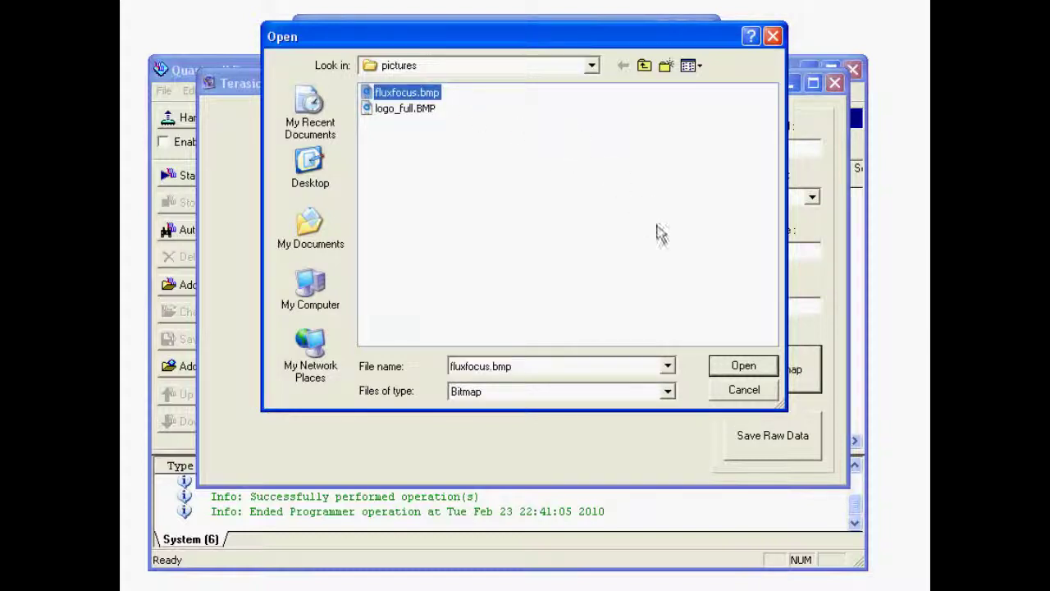
{"action": "left_click", "coordinate": [729, 375]}
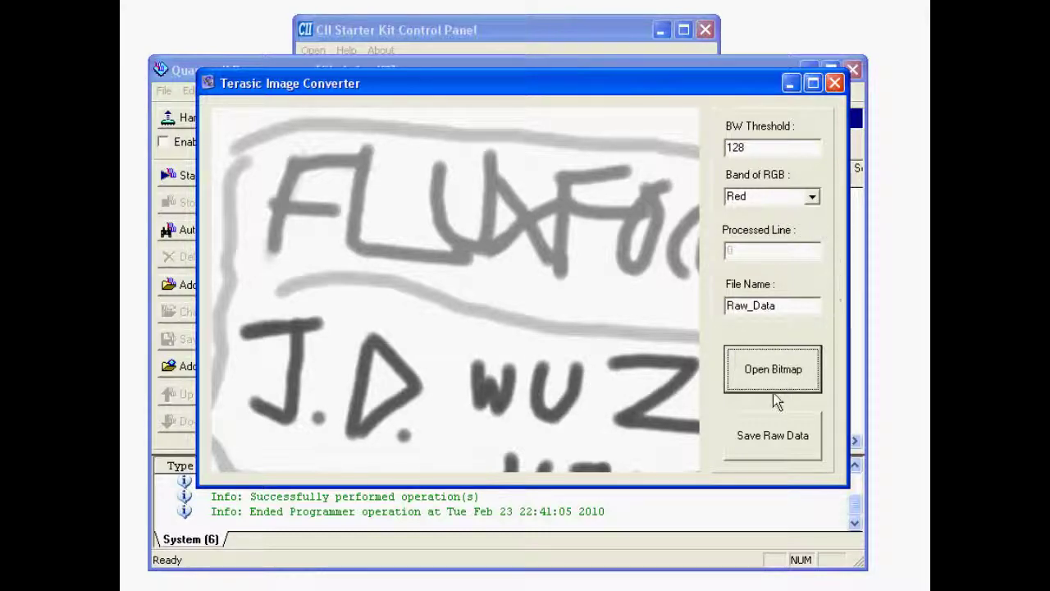
{"action": "left_click", "coordinate": [763, 450]}
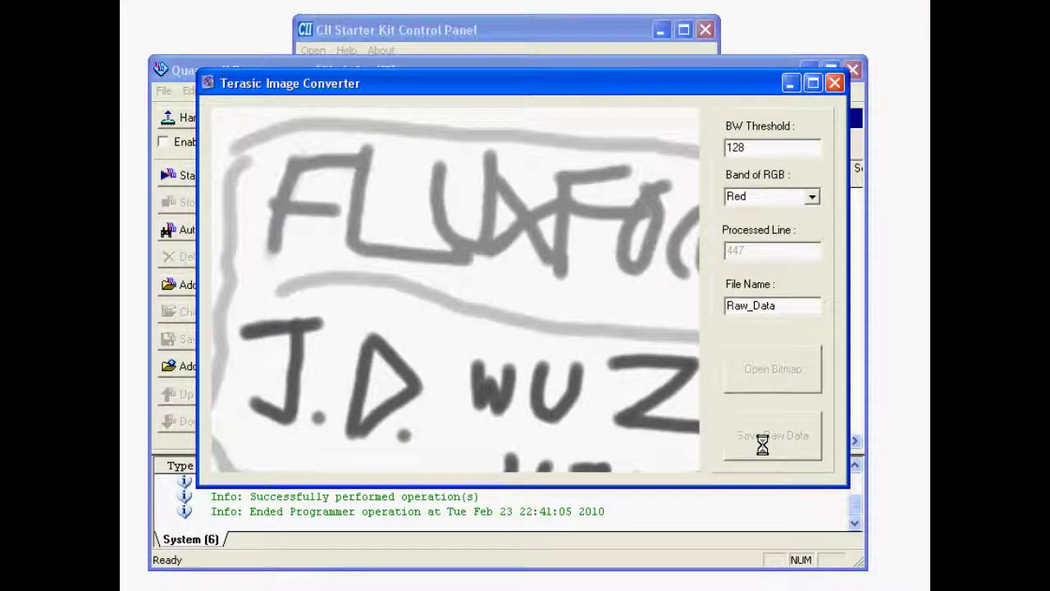
Acknowledge the completed raw data conversion, close the Terasic Image Converter and switch back to the CII Starter Kit Control Panel
{"action": "left_click", "coordinate": [535, 295]}
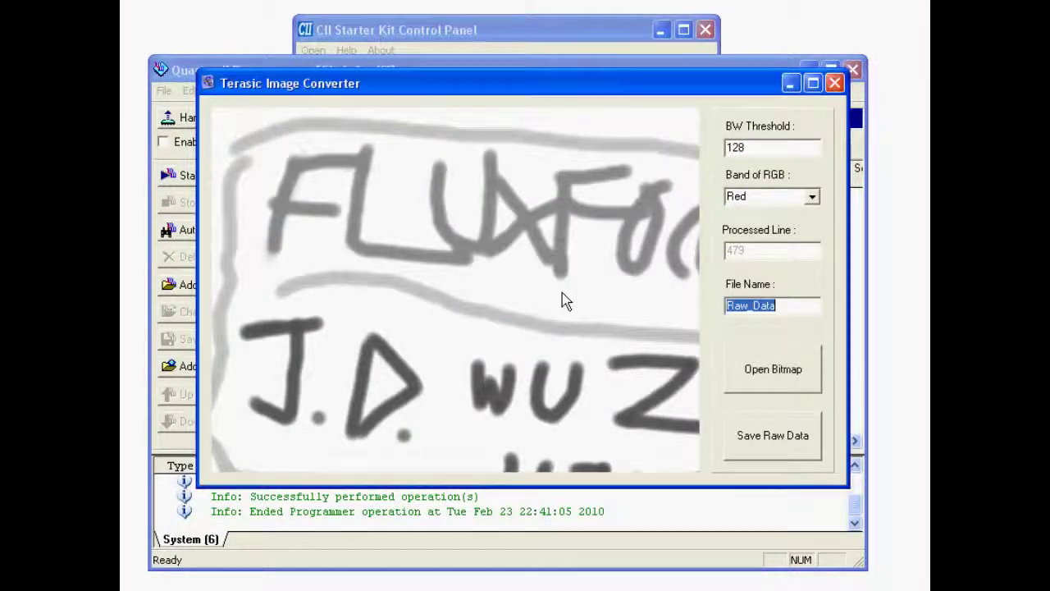
{"action": "left_click", "coordinate": [837, 86]}
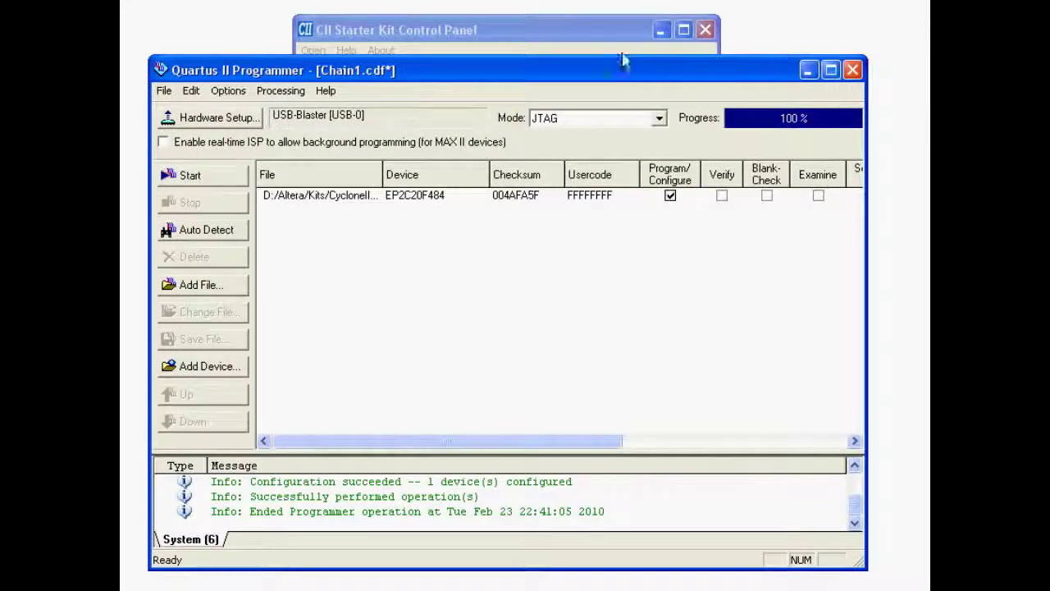
{"action": "left_click", "coordinate": [492, 30]}
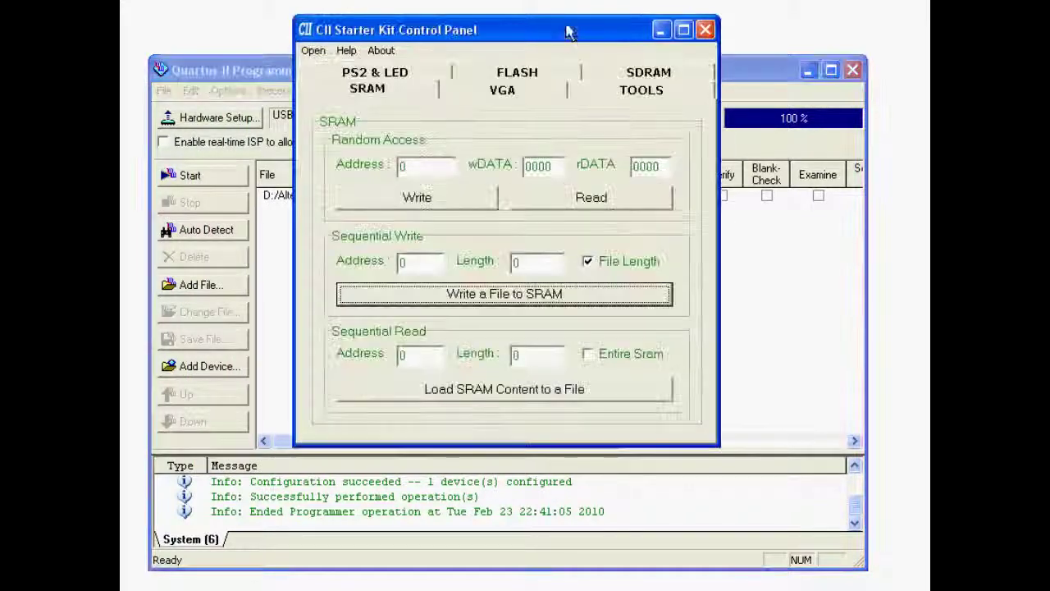
Write Raw_Data_Gray.dat from the pictures folder to SRAM at address 0, using the File Length option
{"action": "left_click", "coordinate": [572, 300]}
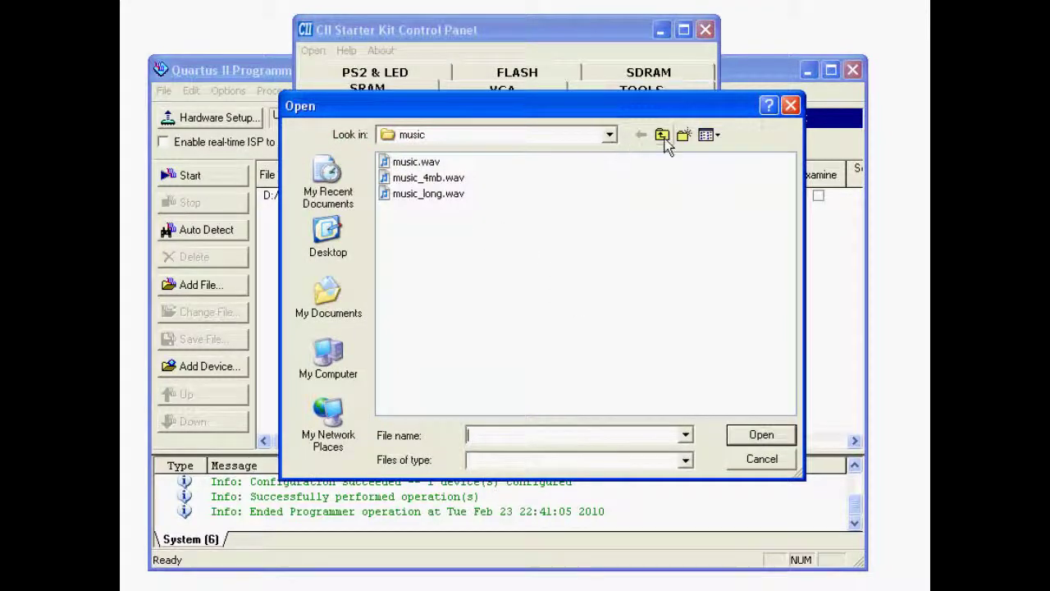
{"action": "left_click", "coordinate": [665, 141]}
{"action": "double_click", "coordinate": [416, 273]}
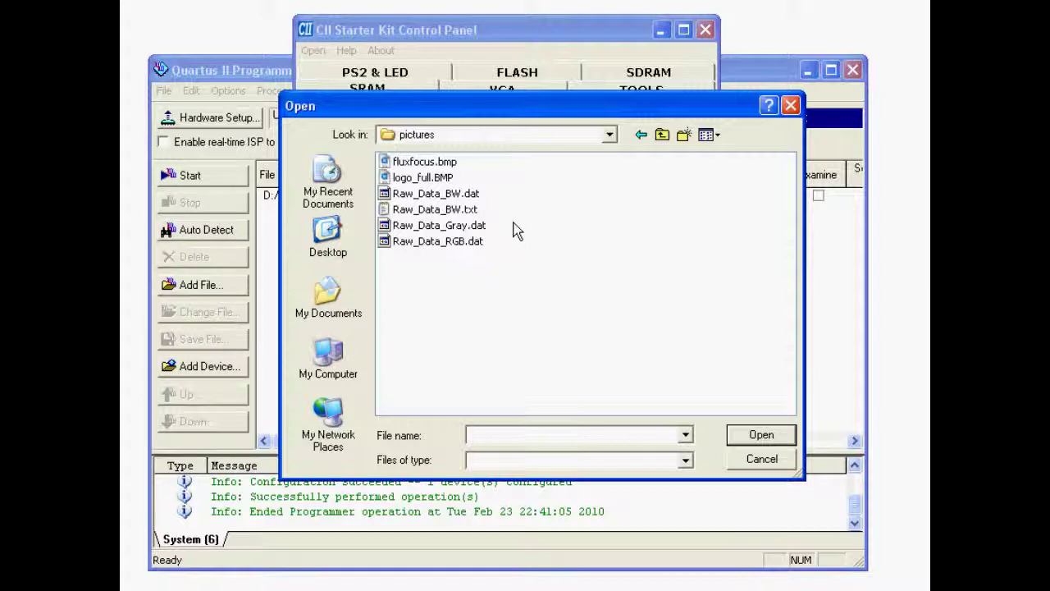
{"action": "left_click", "coordinate": [449, 226]}
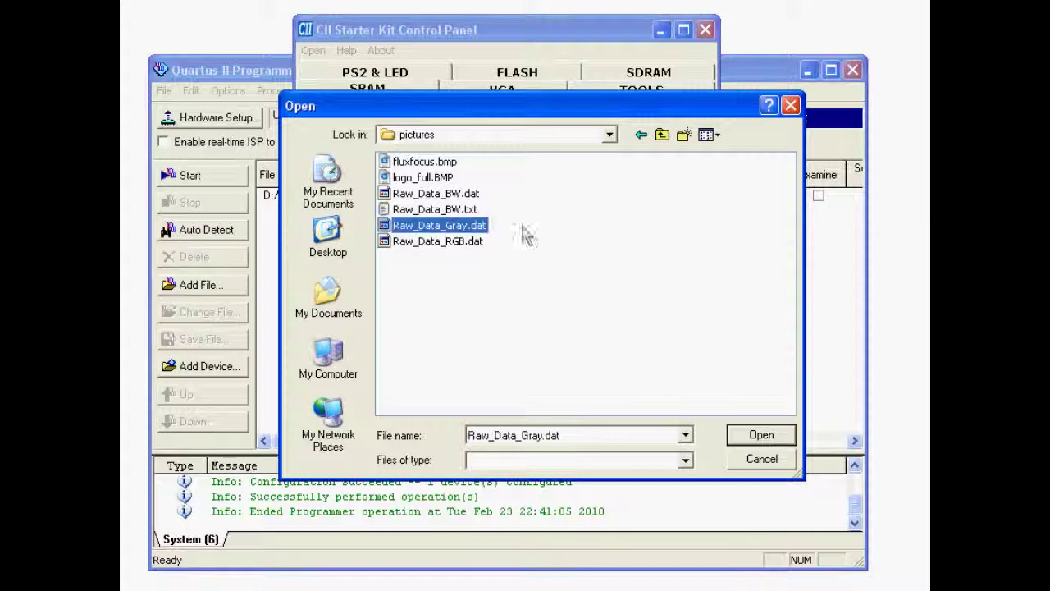
{"action": "left_click", "coordinate": [761, 438]}
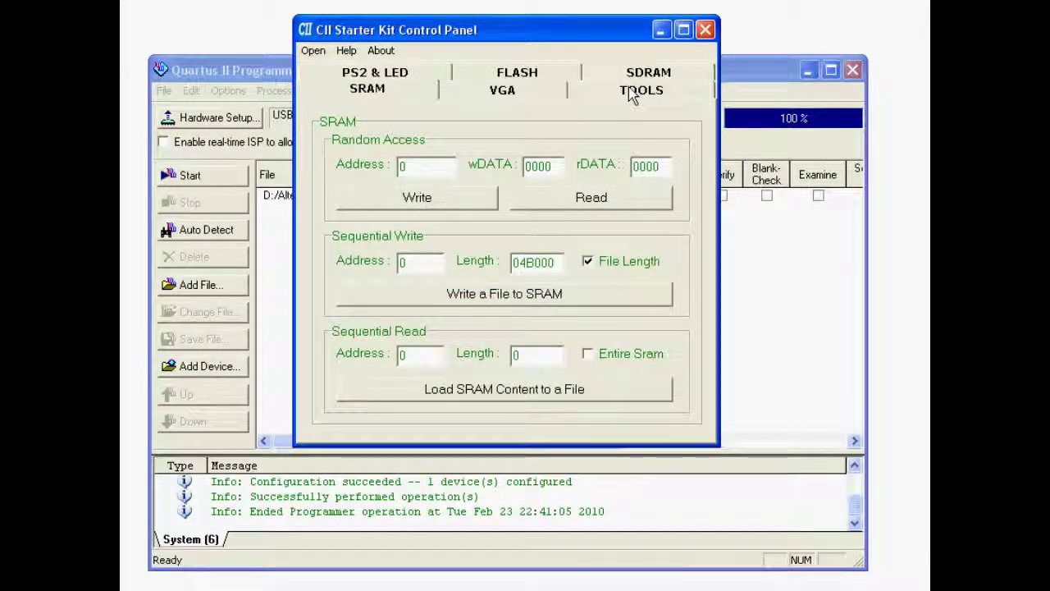
Configure the SRAM multiplexer as Asynchronous 1 and open the VGA display settings
{"action": "left_click", "coordinate": [633, 96]}
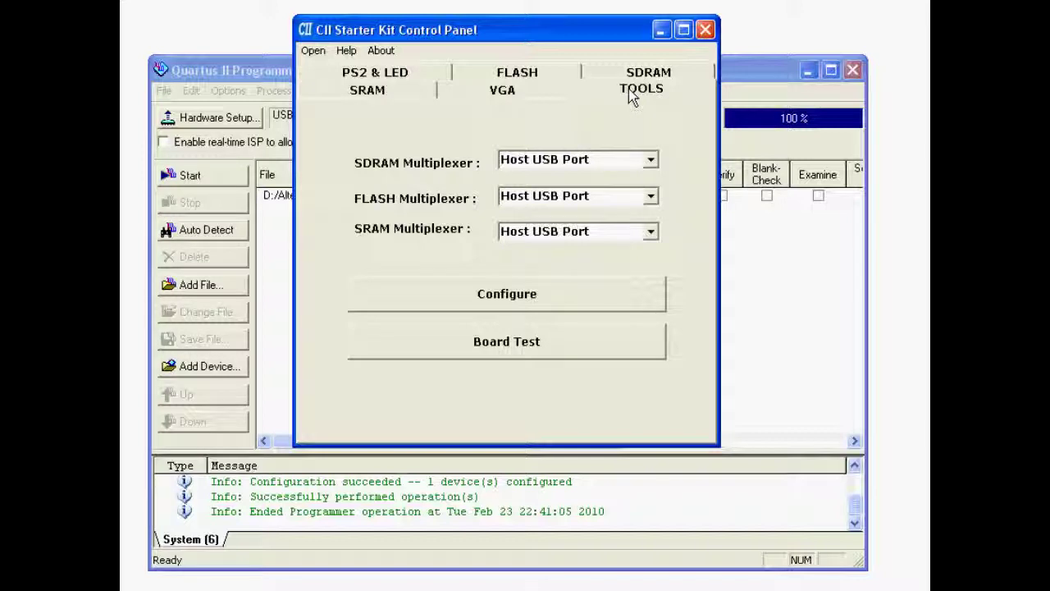
{"action": "left_click", "coordinate": [650, 235]}
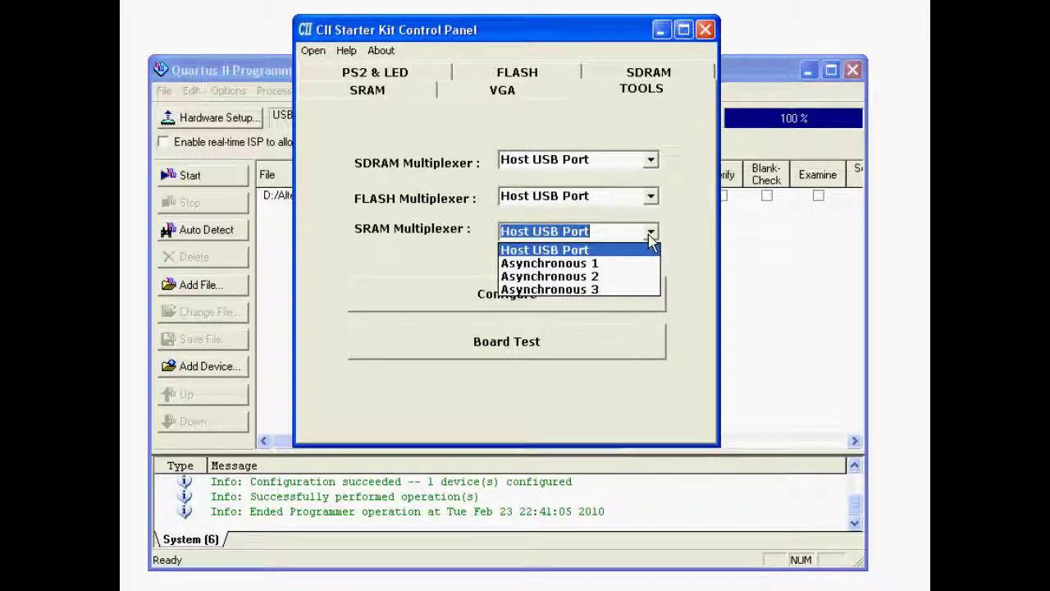
{"action": "left_click", "coordinate": [620, 264]}
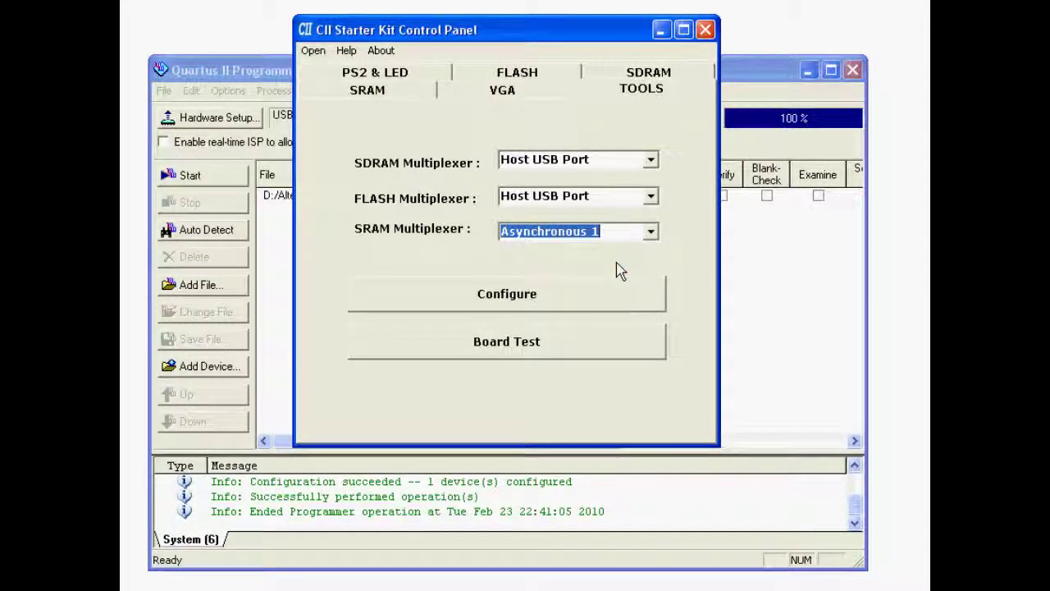
{"action": "left_click", "coordinate": [517, 303]}
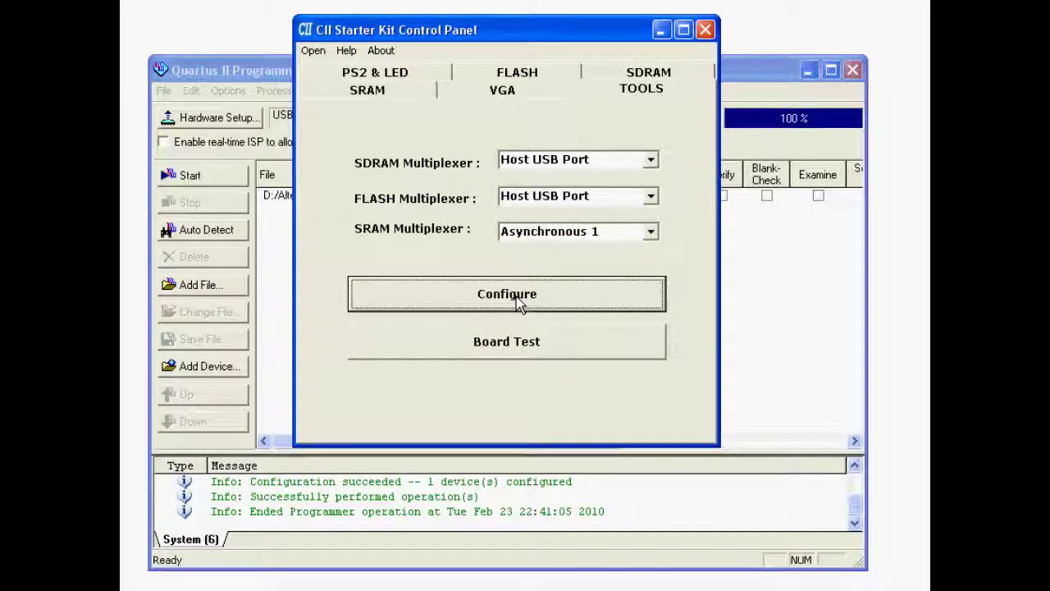
{"action": "left_click", "coordinate": [487, 94]}
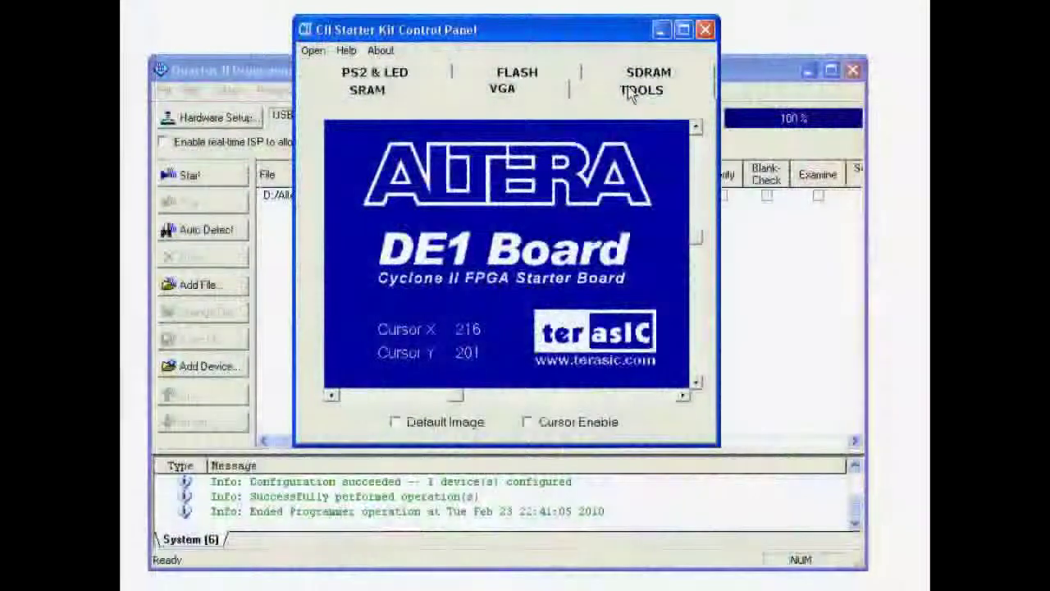
Run a board test covering LED, 7 SEG, SDRAM, SRAM, FLASH and LCD, acknowledging each result
{"action": "left_click", "coordinate": [630, 93]}
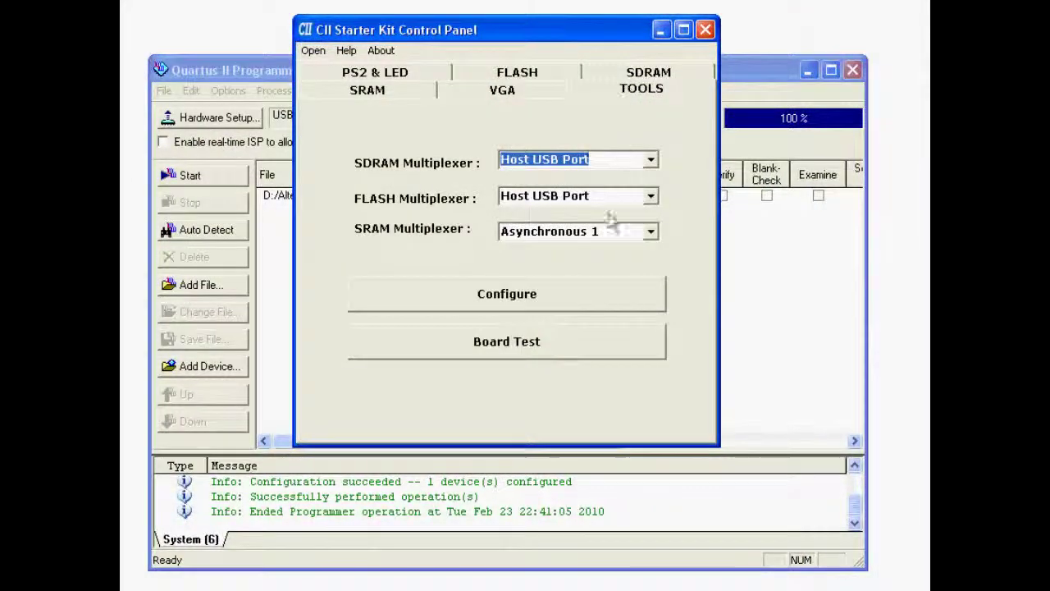
{"action": "left_click", "coordinate": [579, 349]}
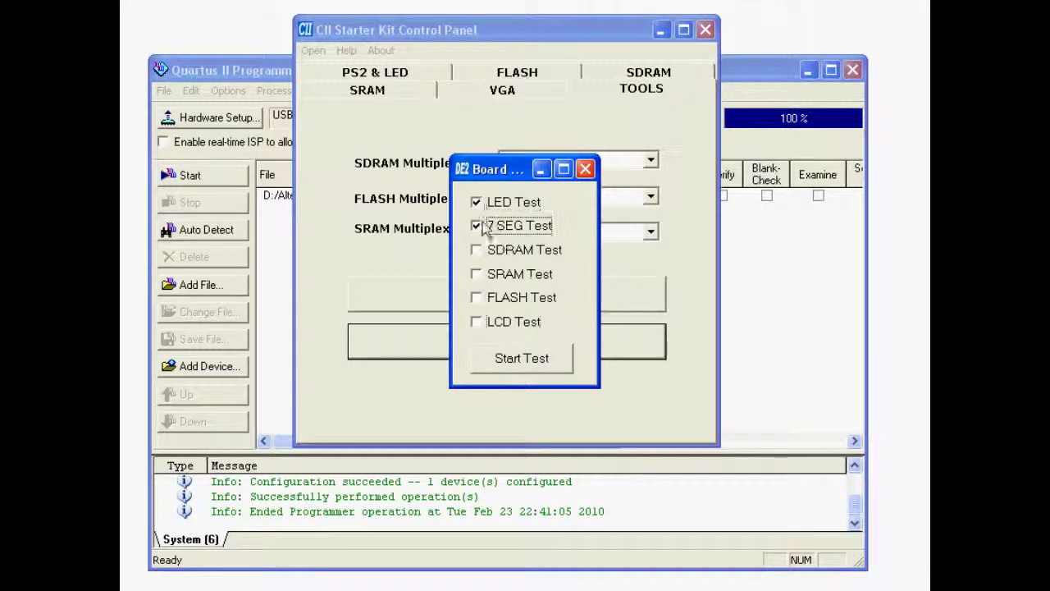
{"action": "left_click", "coordinate": [479, 251]}
{"action": "left_click", "coordinate": [476, 274]}
{"action": "left_click", "coordinate": [475, 297]}
{"action": "left_click", "coordinate": [477, 322]}
{"action": "left_click", "coordinate": [500, 359]}
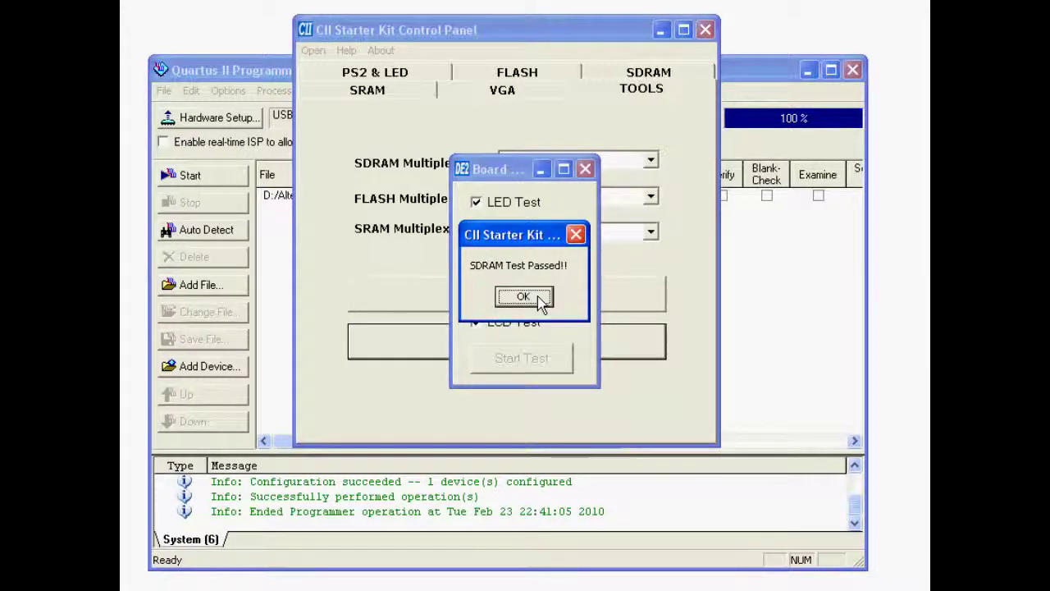
{"action": "left_click", "coordinate": [543, 302]}
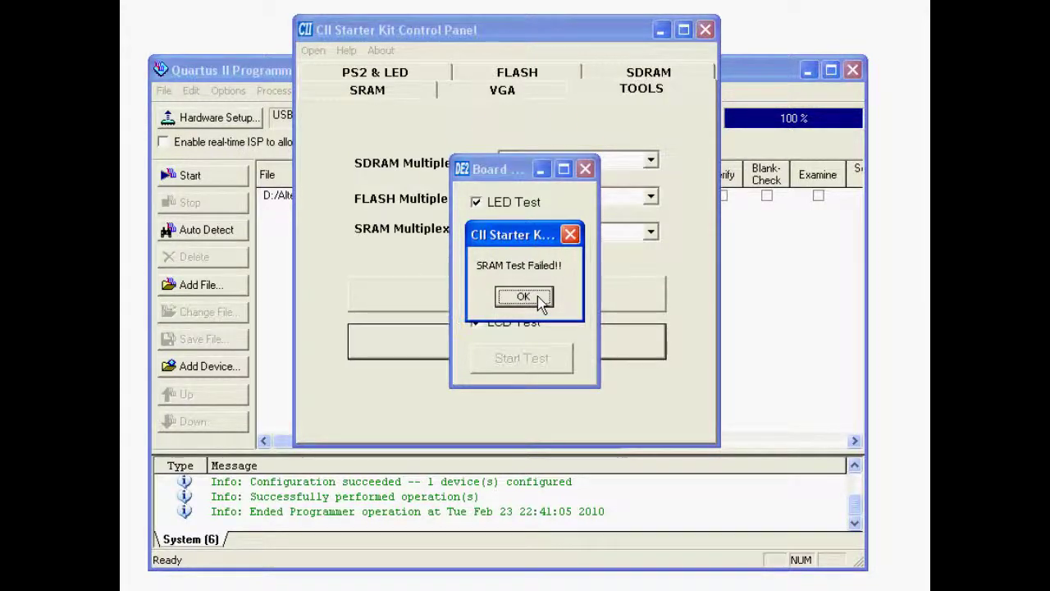
{"action": "left_click", "coordinate": [546, 302]}
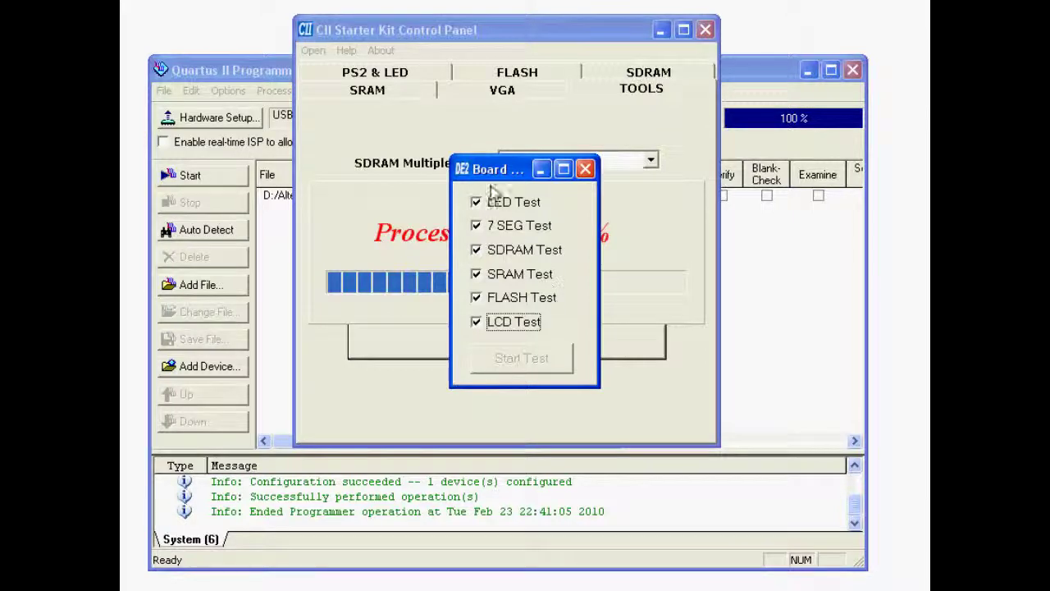
{"action": "left_click_drag", "start_coordinate": [502, 170], "coordinate": [746, 212]}
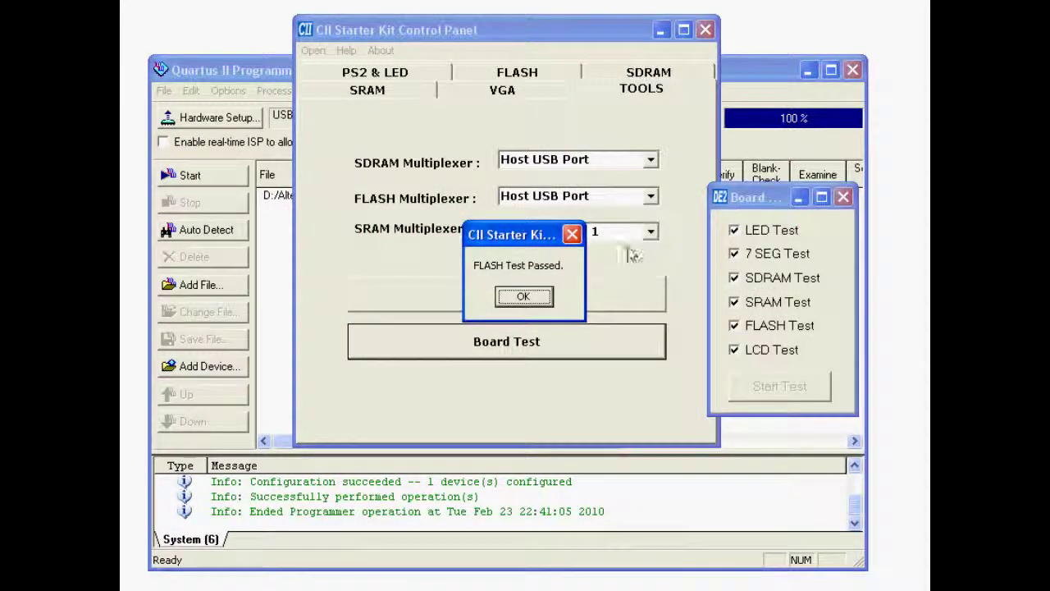
{"action": "left_click", "coordinate": [525, 297]}
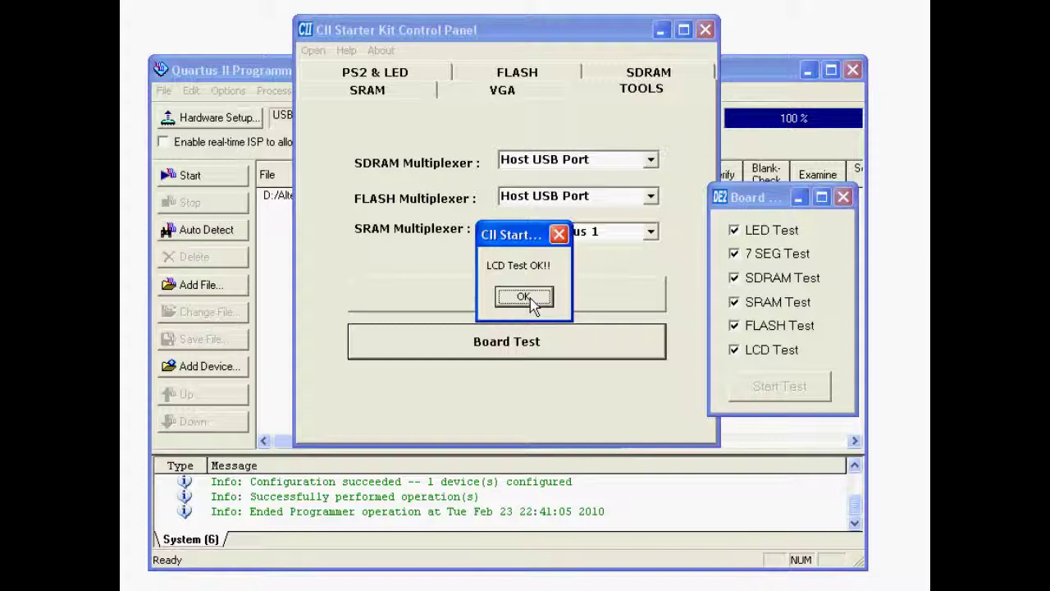
{"action": "left_click", "coordinate": [524, 296]}
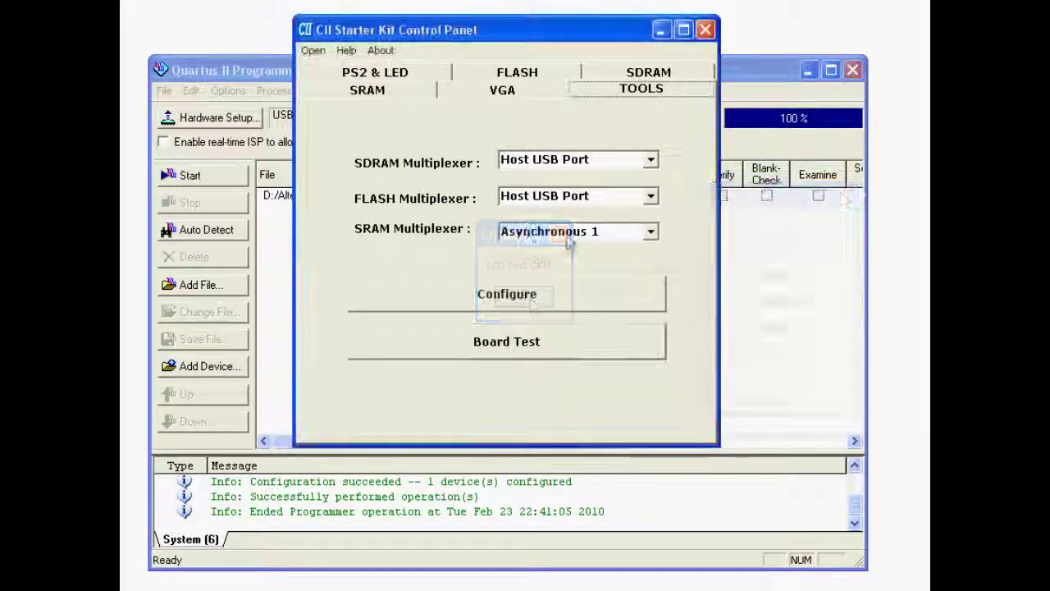
Set the SRAM multiplexer back to Host USB Port and apply the configuration
{"action": "left_click", "coordinate": [651, 232]}
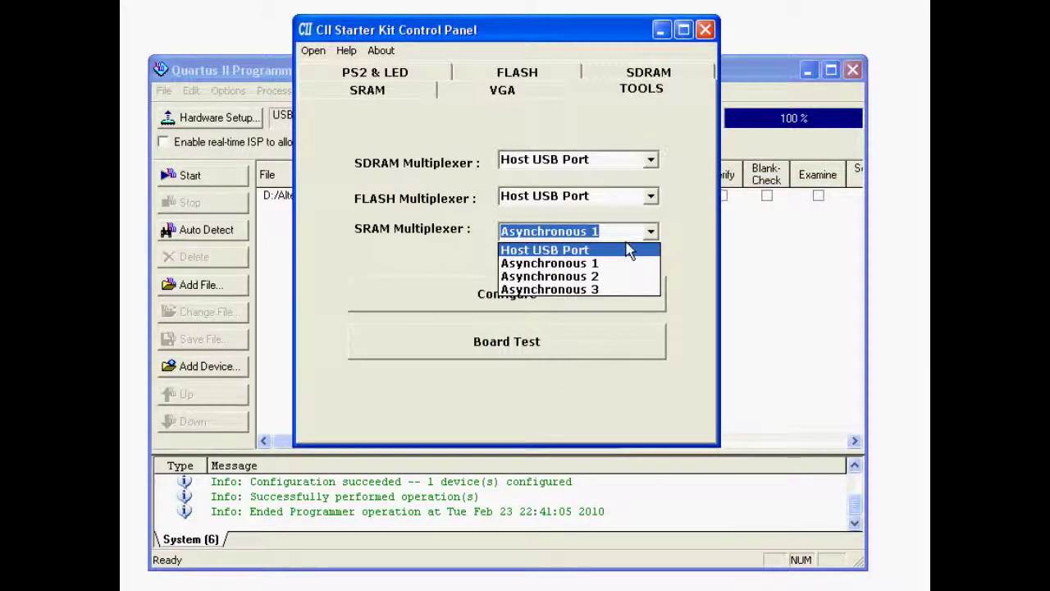
{"action": "left_click", "coordinate": [627, 248]}
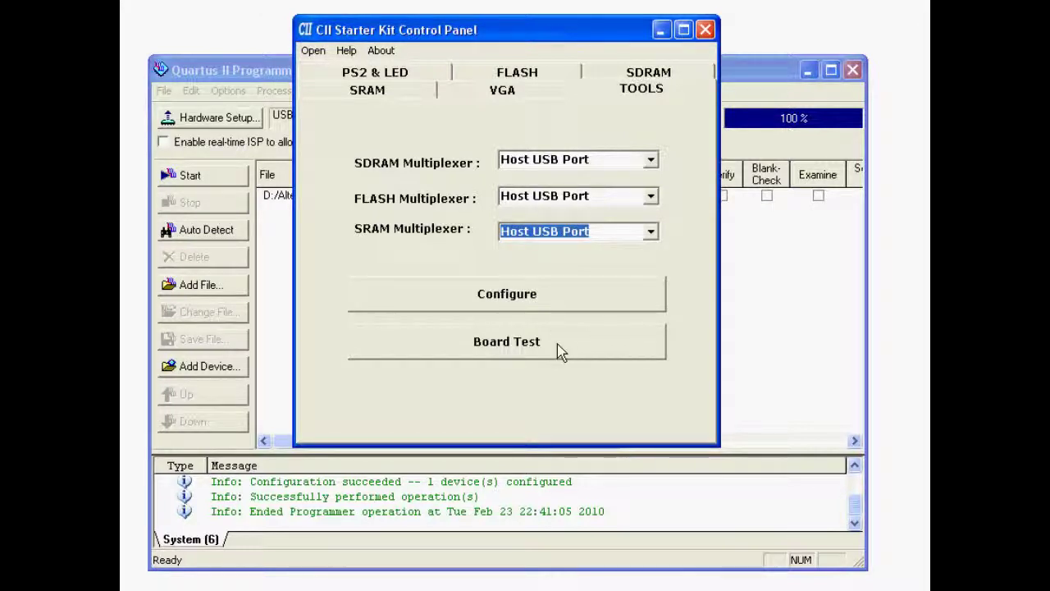
{"action": "left_click", "coordinate": [527, 295]}
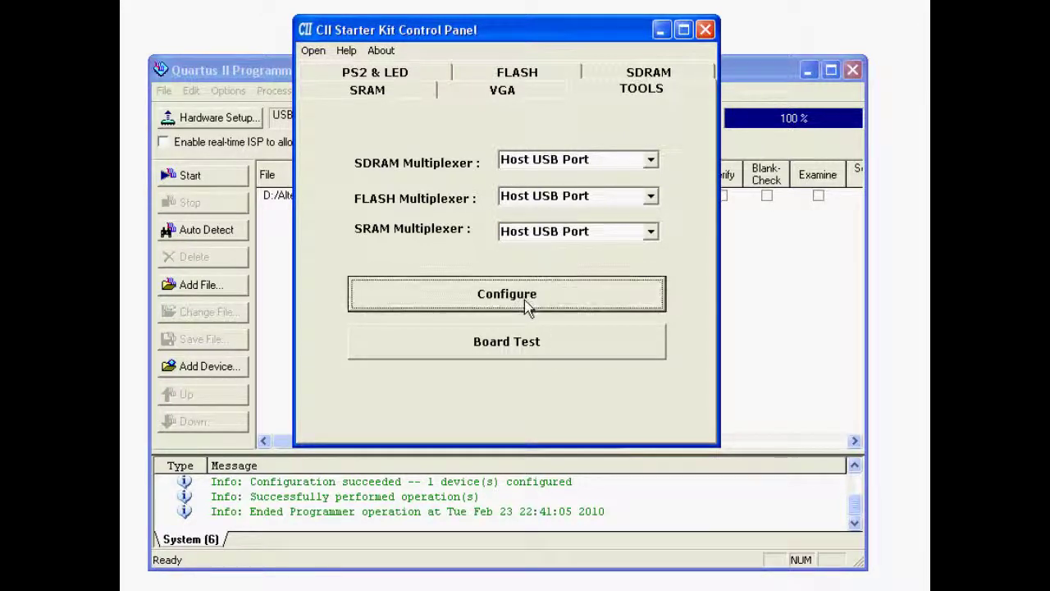
Rerun the board test with only the SRAM Test enabled, acknowledge the result and close the test window
{"action": "left_click", "coordinate": [536, 345]}
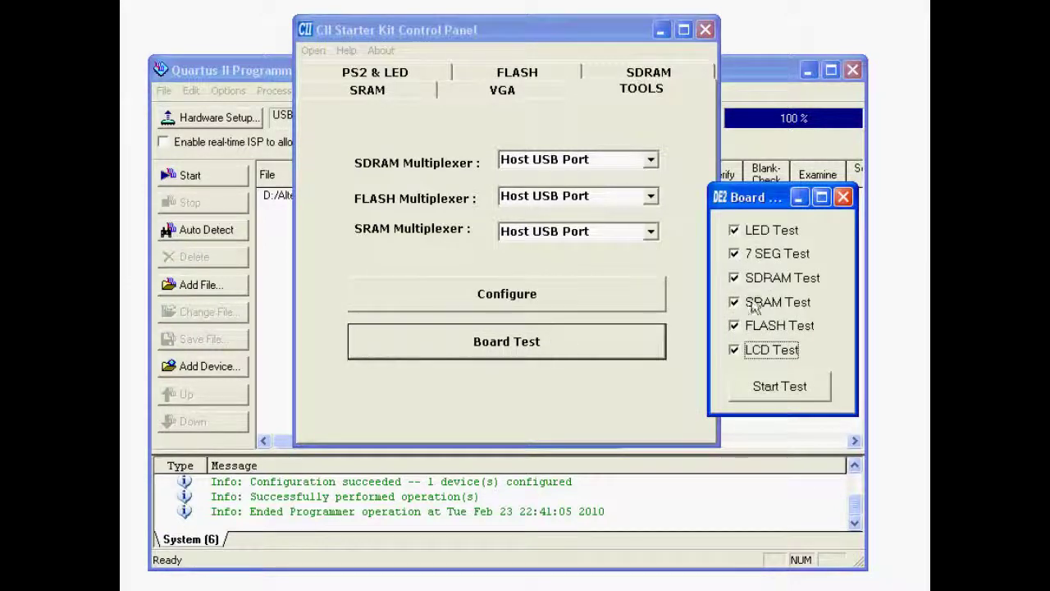
{"action": "left_click", "coordinate": [733, 230]}
{"action": "left_click", "coordinate": [733, 254]}
{"action": "left_click", "coordinate": [733, 278]}
{"action": "left_click", "coordinate": [734, 326]}
{"action": "left_click", "coordinate": [734, 350]}
{"action": "left_click", "coordinate": [757, 383]}
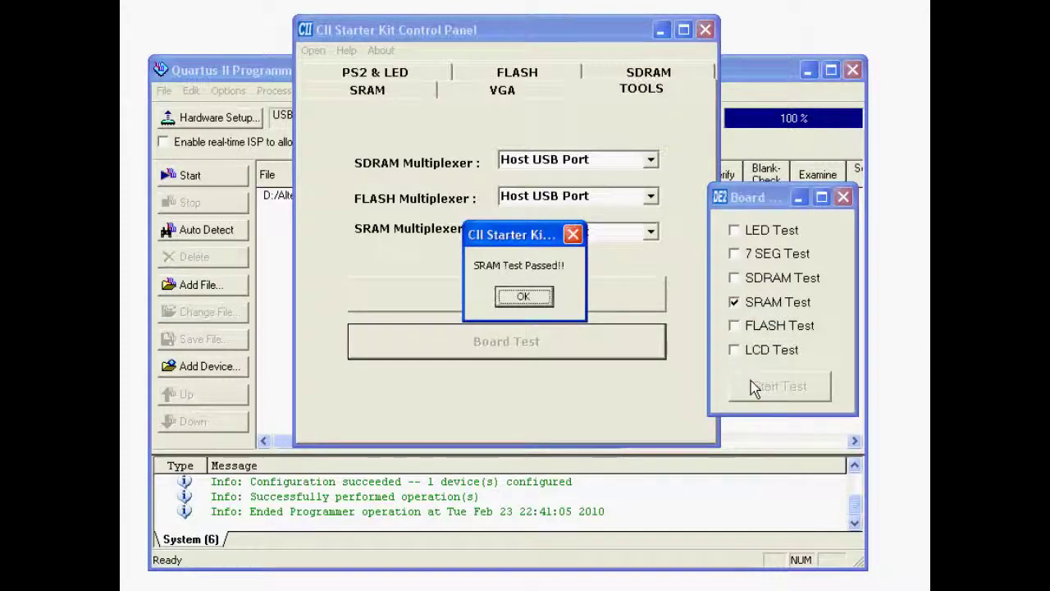
{"action": "left_click", "coordinate": [526, 297]}
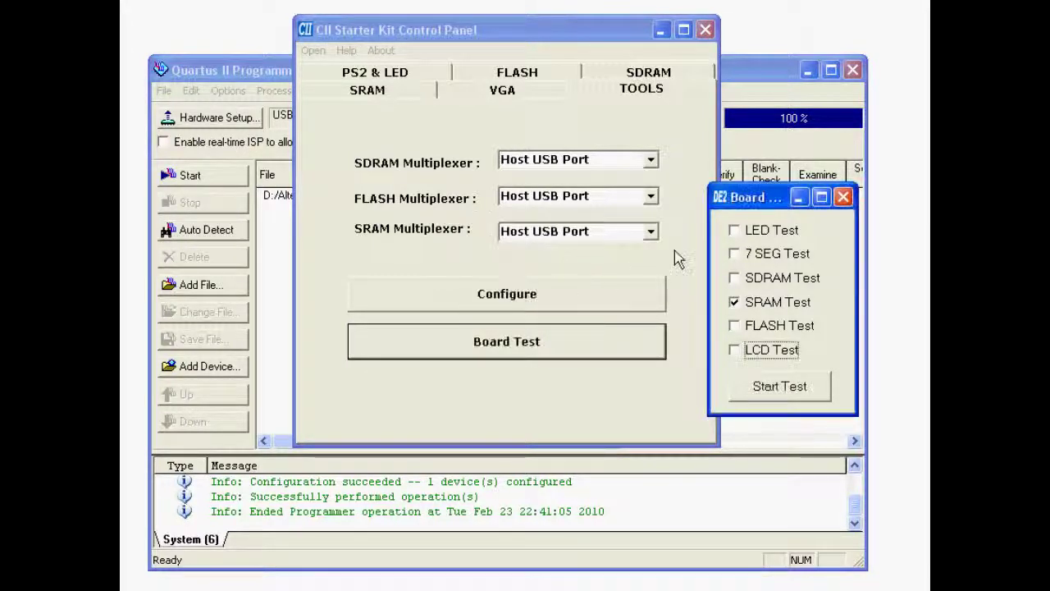
{"action": "left_click", "coordinate": [843, 197]}
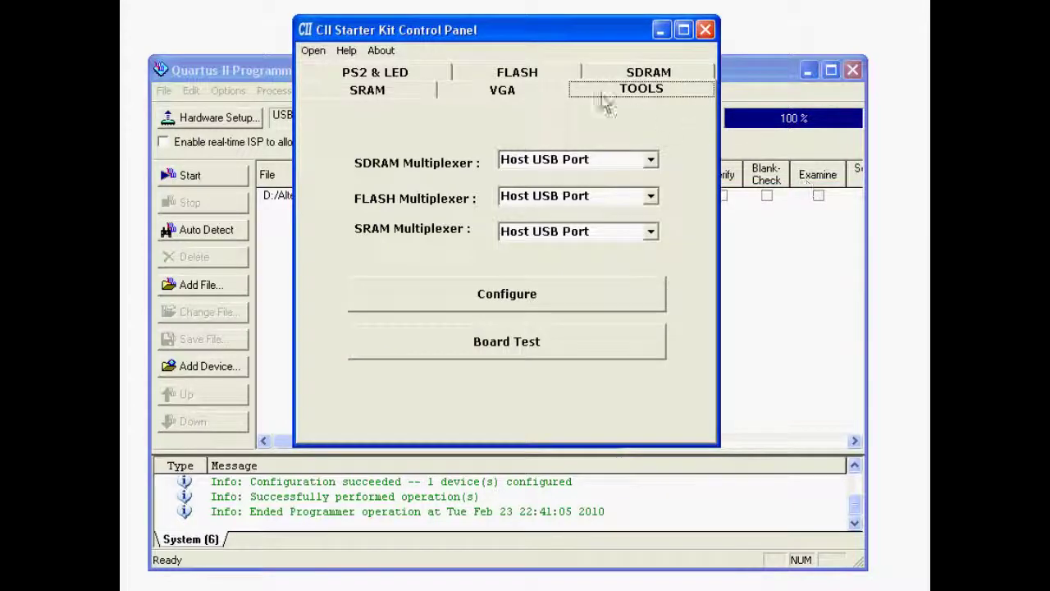
{"action": "left_click", "coordinate": [397, 76]}
{"action": "left_click", "coordinate": [490, 91]}
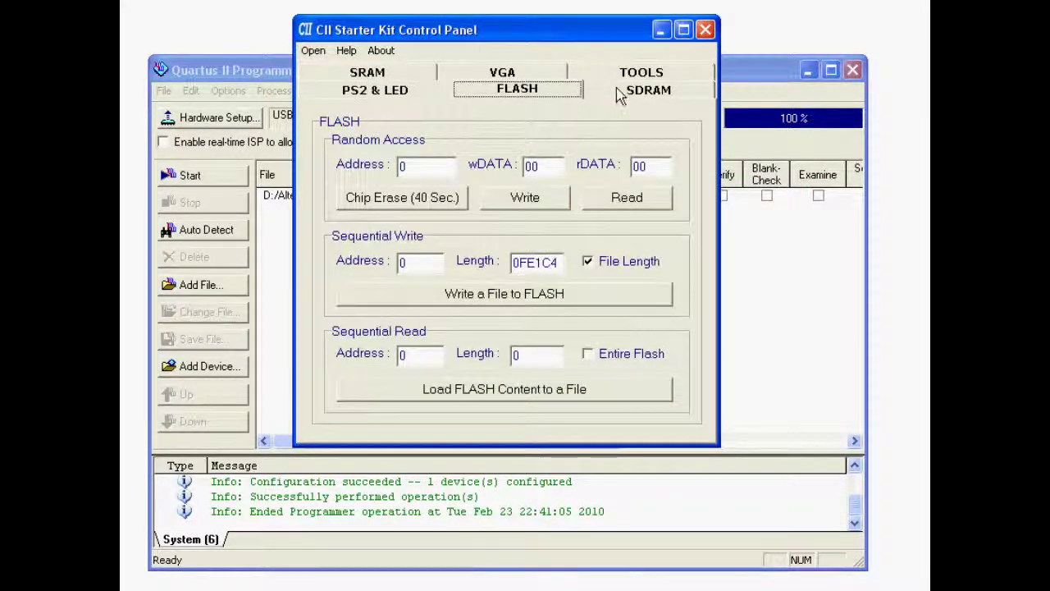
{"action": "left_click", "coordinate": [619, 92]}
{"action": "left_click", "coordinate": [619, 79]}
{"action": "left_click", "coordinate": [623, 76]}
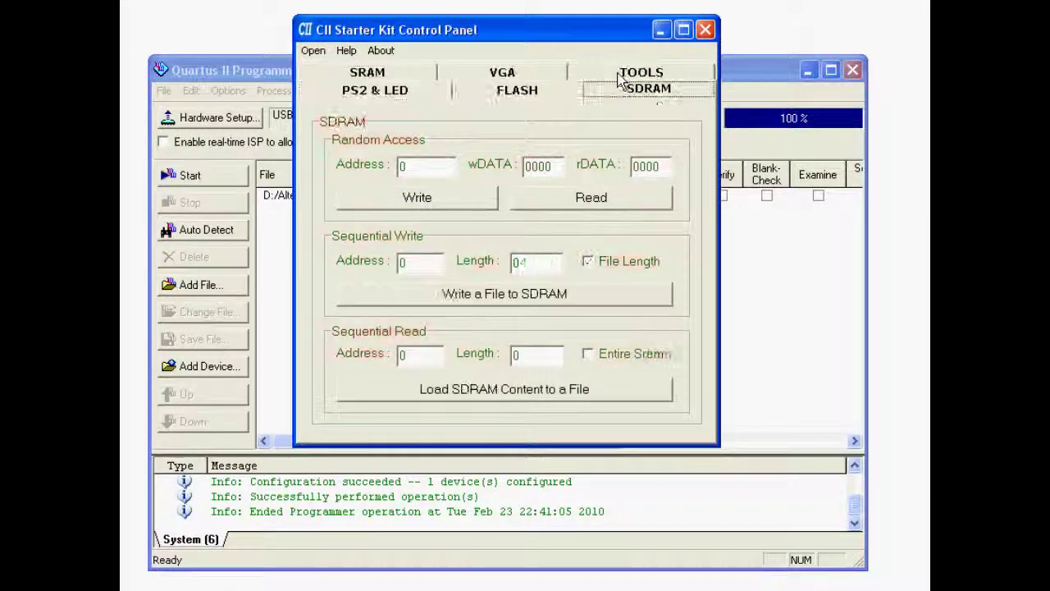